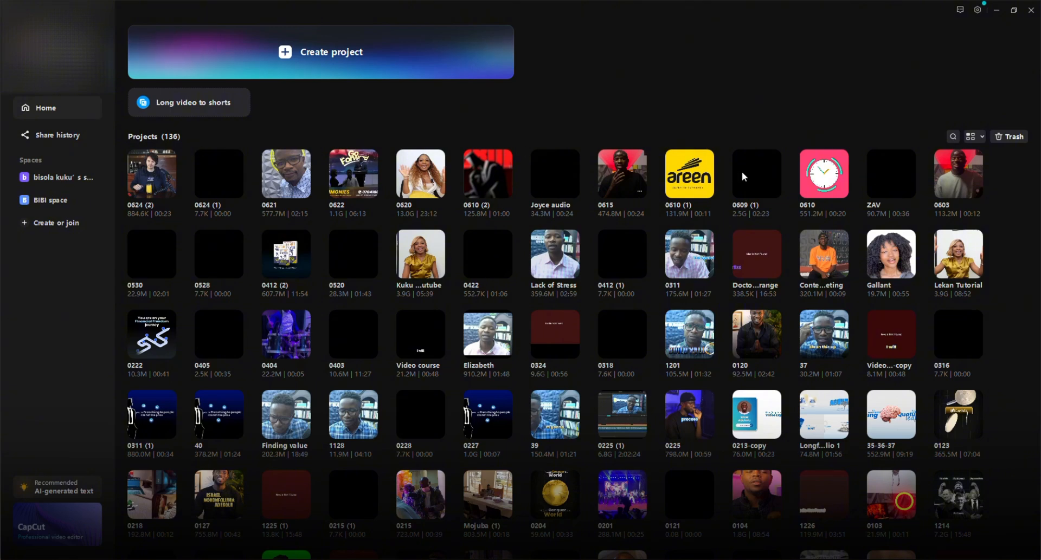
Look over the existing projects, create a new project and collapse its media import category
scroll(801, 415, "down", 10)
scroll(710, 374, "up", 10)
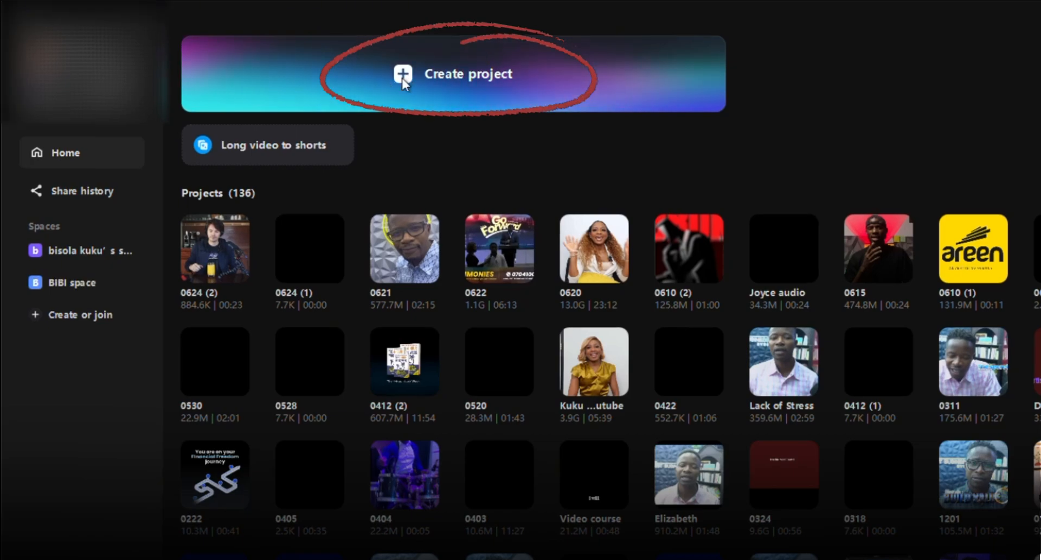
left_click(402, 78)
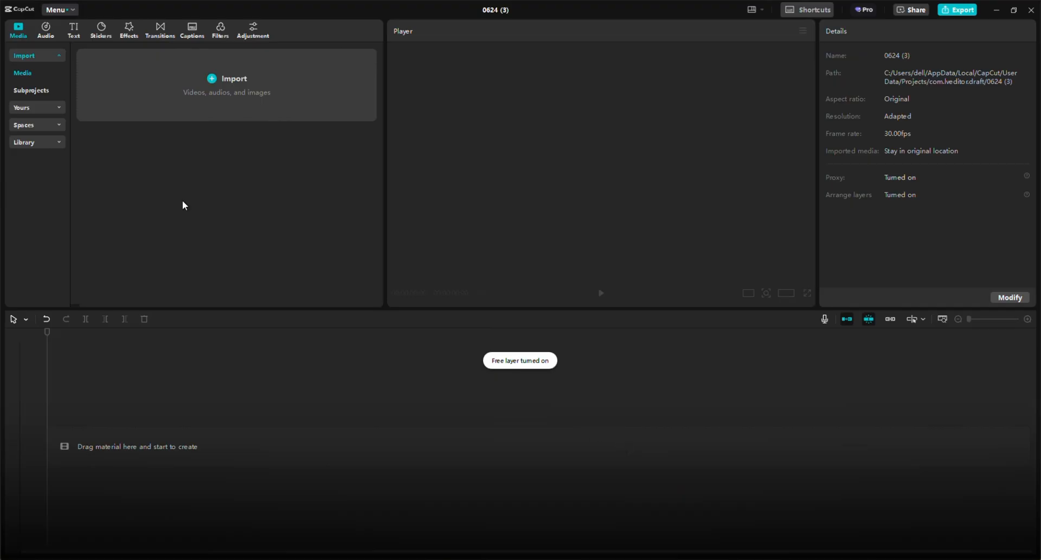
left_click(60, 57)
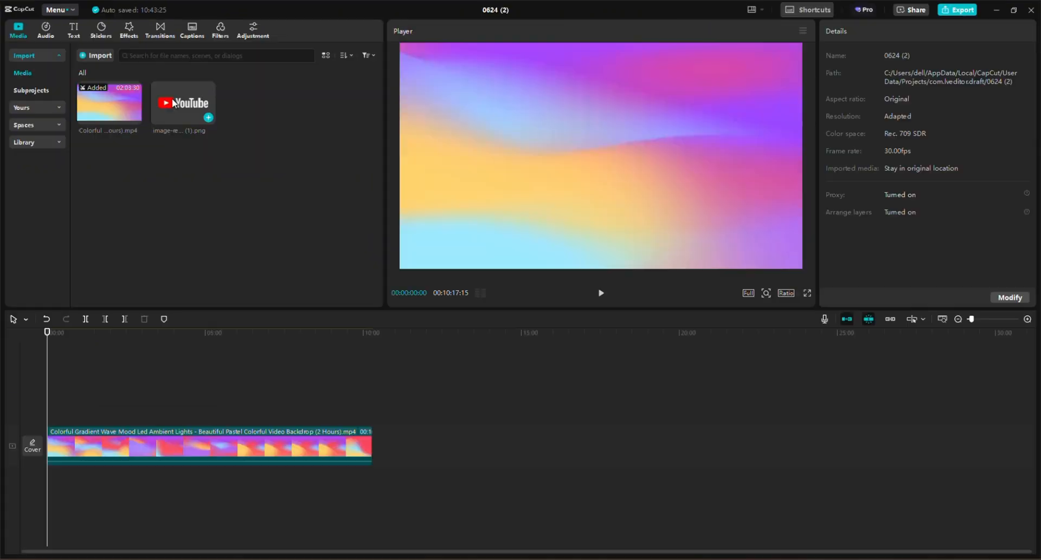
Place the YouTube logo image on a layer above the gradient background, scaled to 28% and centred in the frame
left_click_drag(183, 103, 39, 413)
left_click_drag(509, 166, 535, 222)
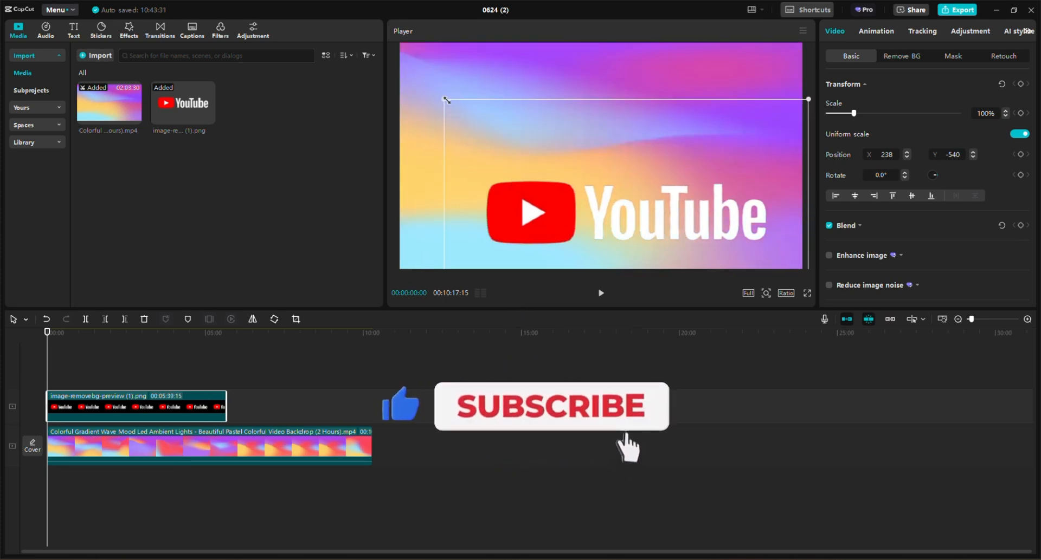
left_click_drag(445, 100, 541, 159)
left_click_drag(605, 215, 579, 158)
left_click_drag(514, 102, 551, 124)
mouse_move(608, 159)
left_mouse_down()
mouse_move(738, 77)
mouse_move(471, 79)
mouse_move(464, 245)
mouse_move(746, 246)
mouse_move(595, 164)
left_mouse_up()
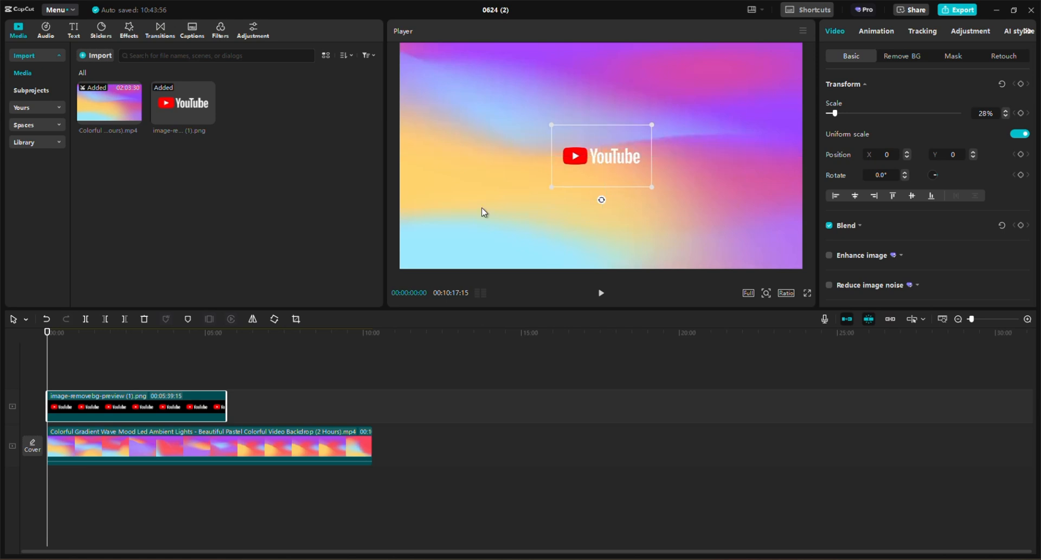
Shift the logo clip toward the middle of the background clip and check the frame at about 00:05:11
left_click_drag(137, 408, 189, 408)
left_click_drag(158, 333, 212, 332)
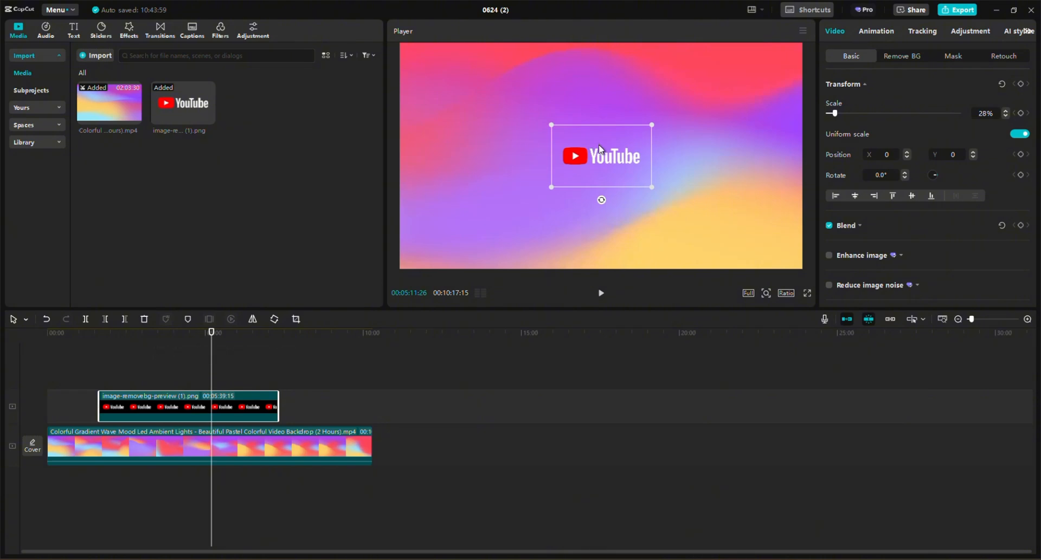
mouse_move(622, 162)
left_mouse_down()
mouse_move(578, 158)
mouse_move(621, 161)
left_mouse_up()
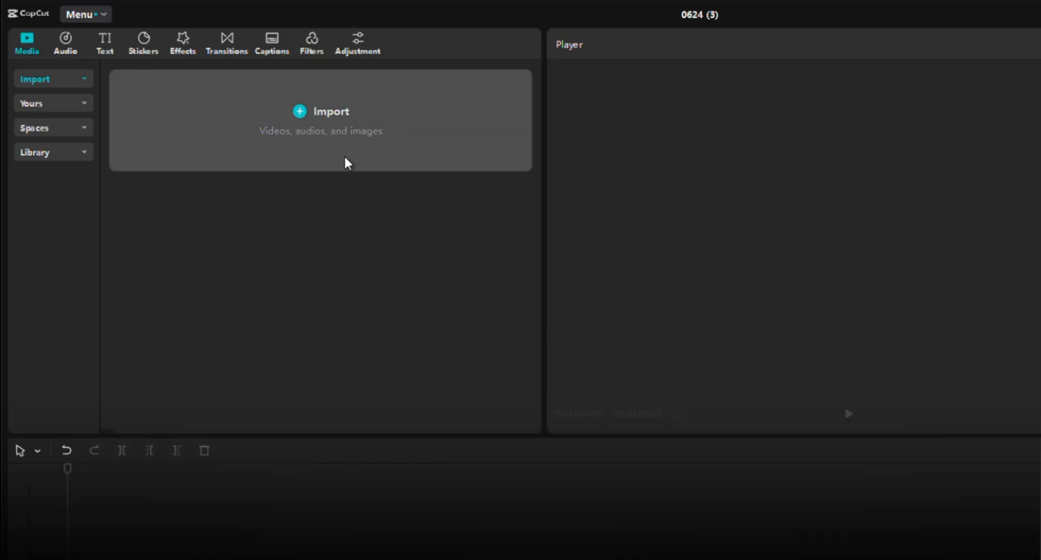
Look through the audio library's music and audio extraction options, and the options for adding text
left_click(66, 42)
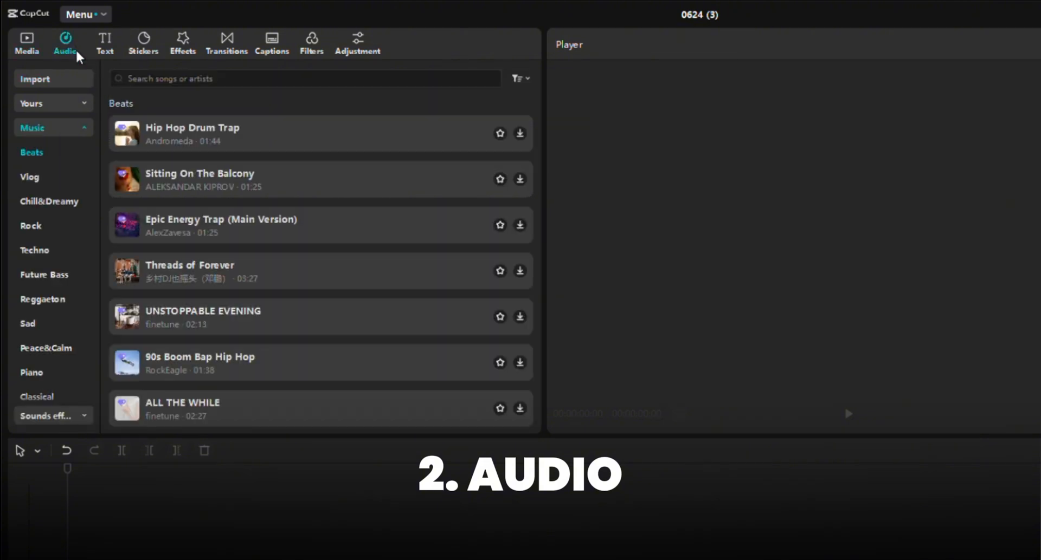
left_click(68, 131)
left_click(60, 80)
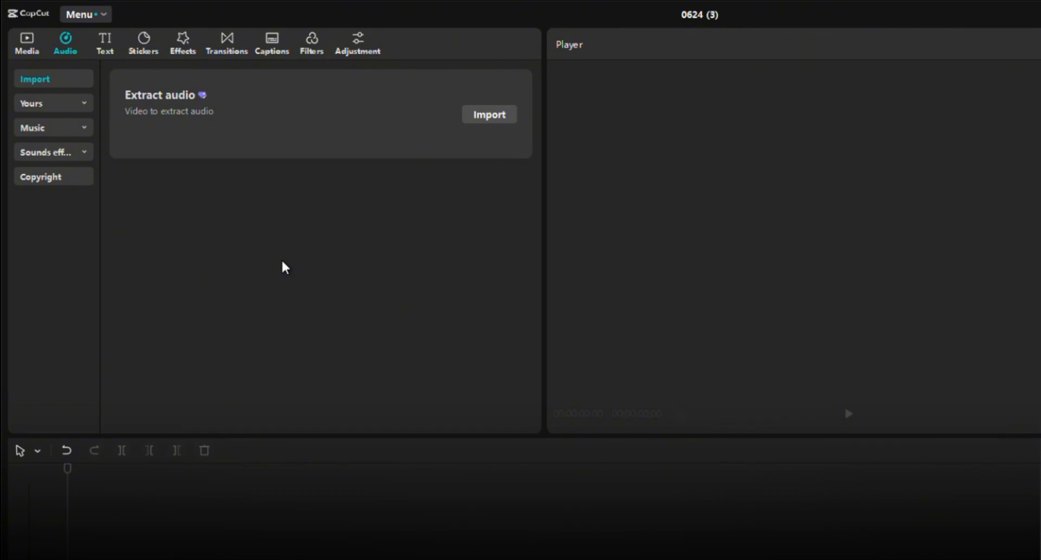
left_click(105, 43)
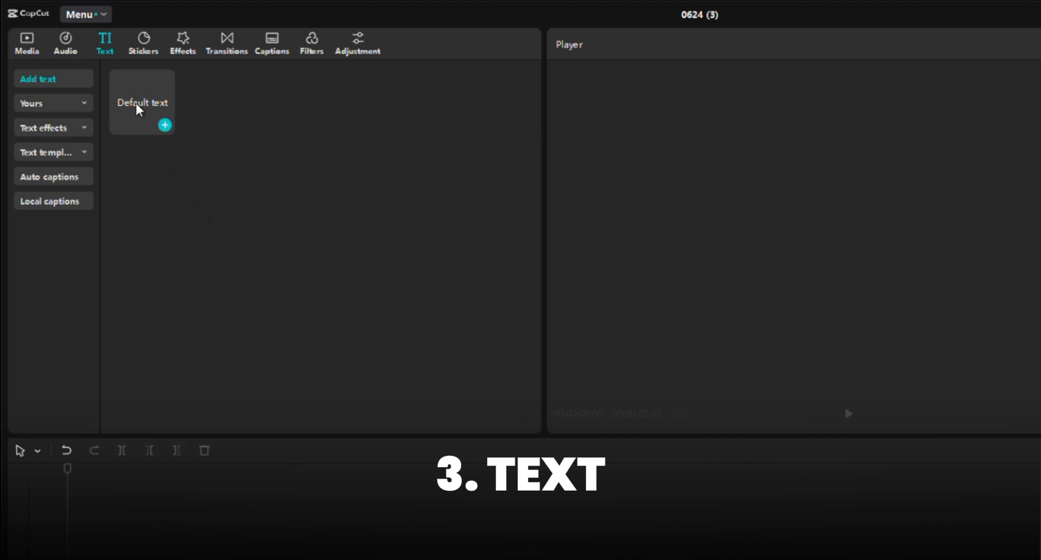
Import the Distinctive Gulp Sound Effects video, preview it and place it at the start of the timeline
left_click(26, 44)
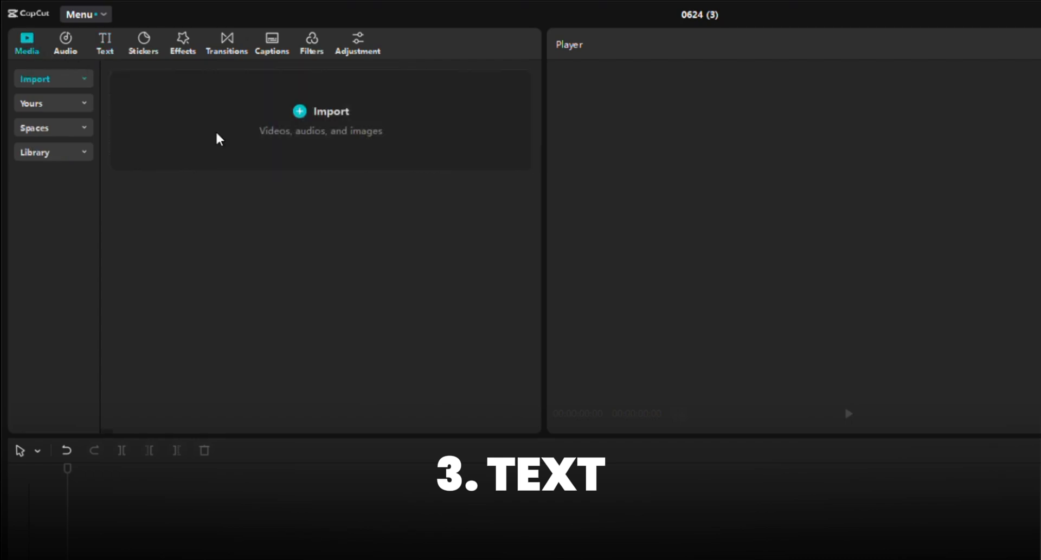
left_click(217, 140)
left_click(214, 142)
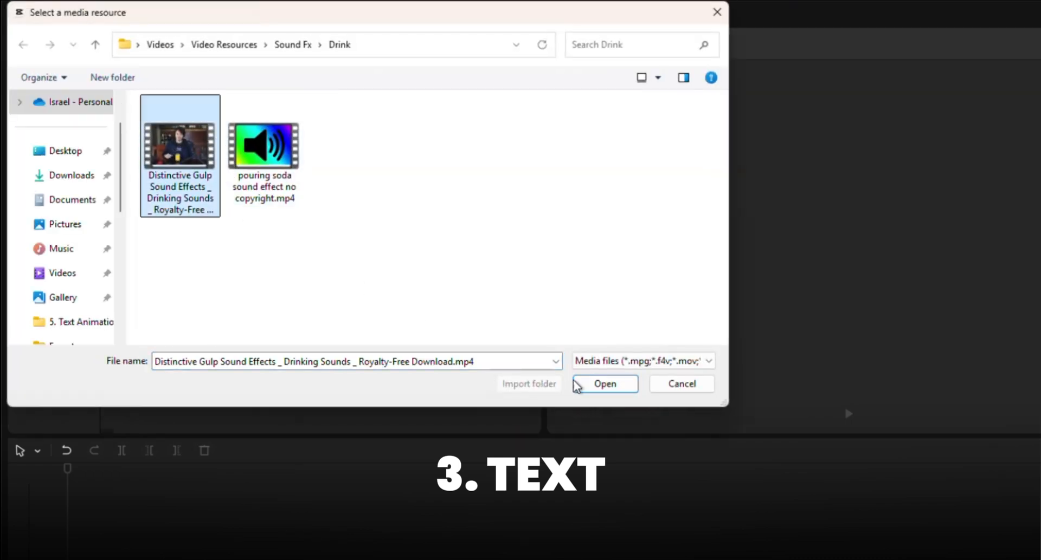
left_click(603, 384)
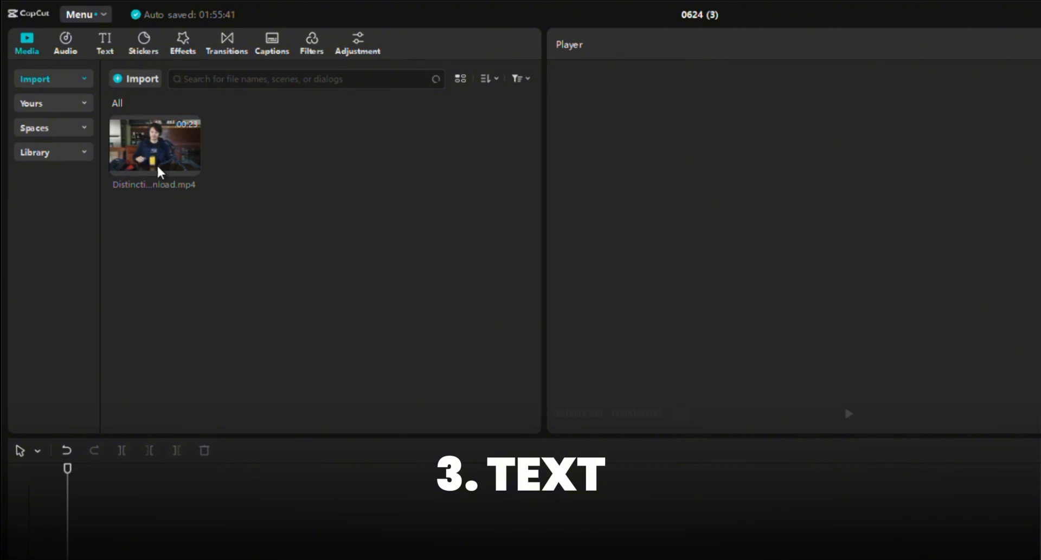
left_click(150, 142)
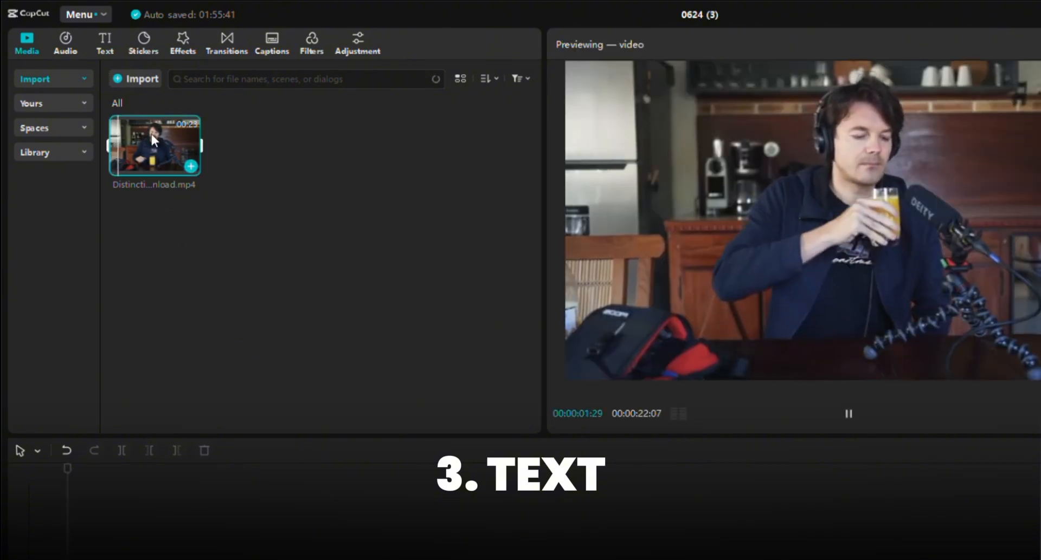
left_click_drag(151, 135, 65, 448)
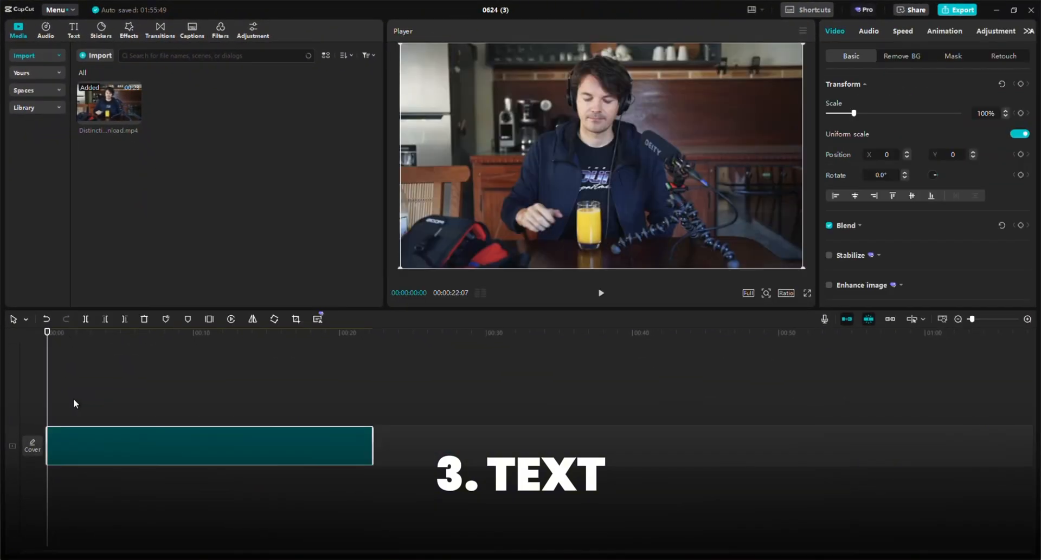
Add a default text clip above the start of the video and move the playhead to 00:00:01:09
left_click(70, 31)
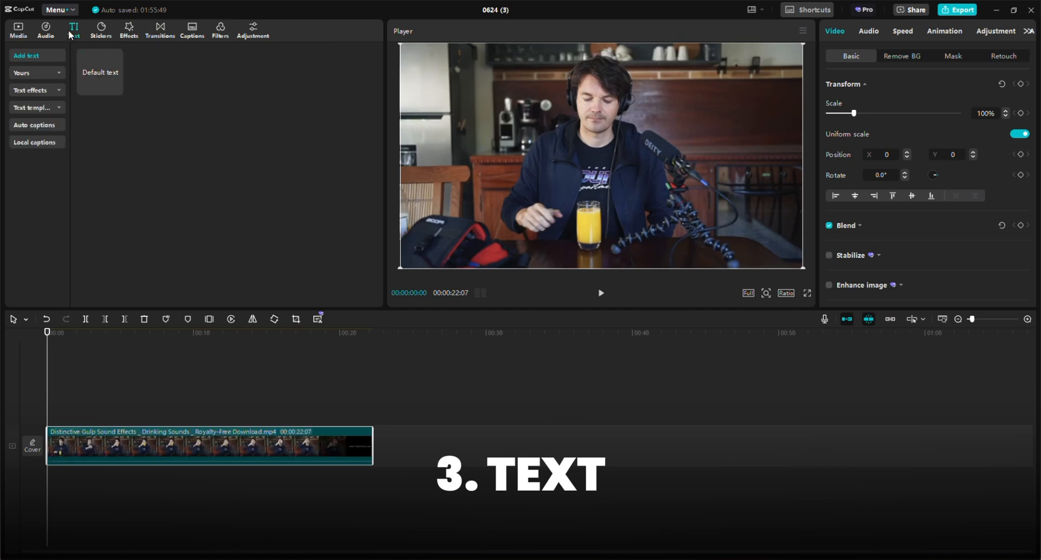
left_click_drag(85, 57, 60, 372)
left_click_drag(107, 70, 48, 415)
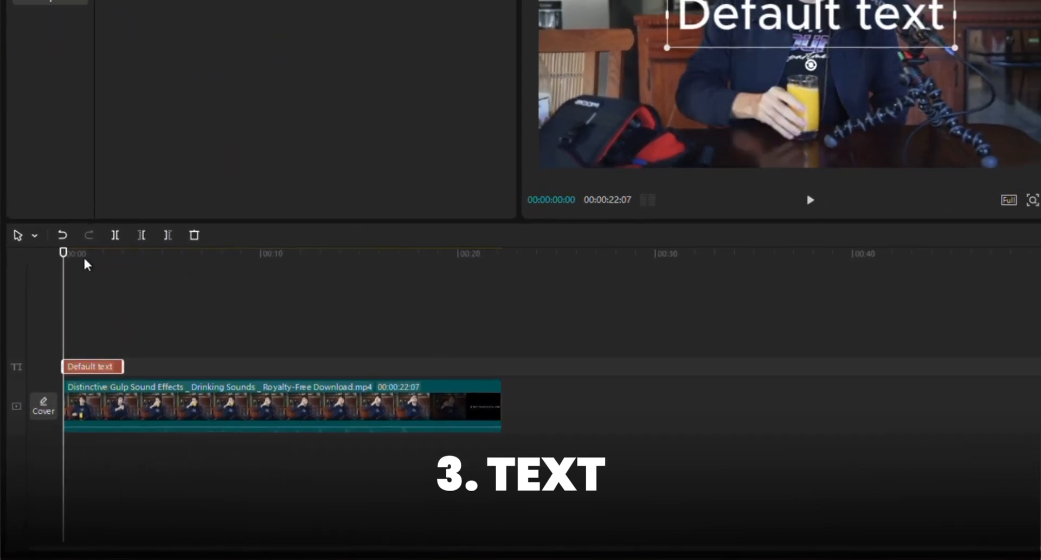
left_click_drag(62, 336, 66, 337)
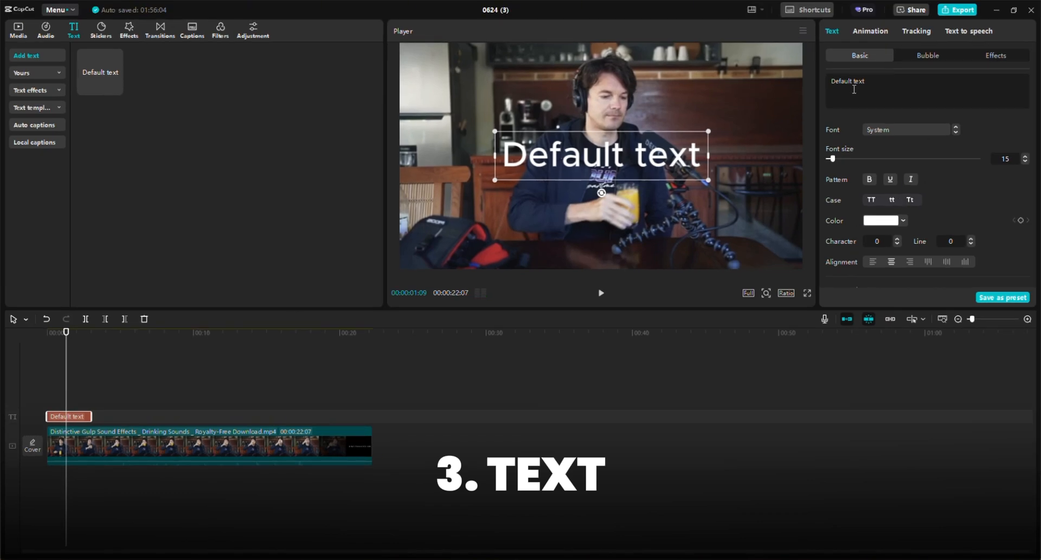
Replace the default text with a "My name Is" line giving the full name, and set the font size to 7
double_click(890, 64)
key("ctrl+a")
type("My na")
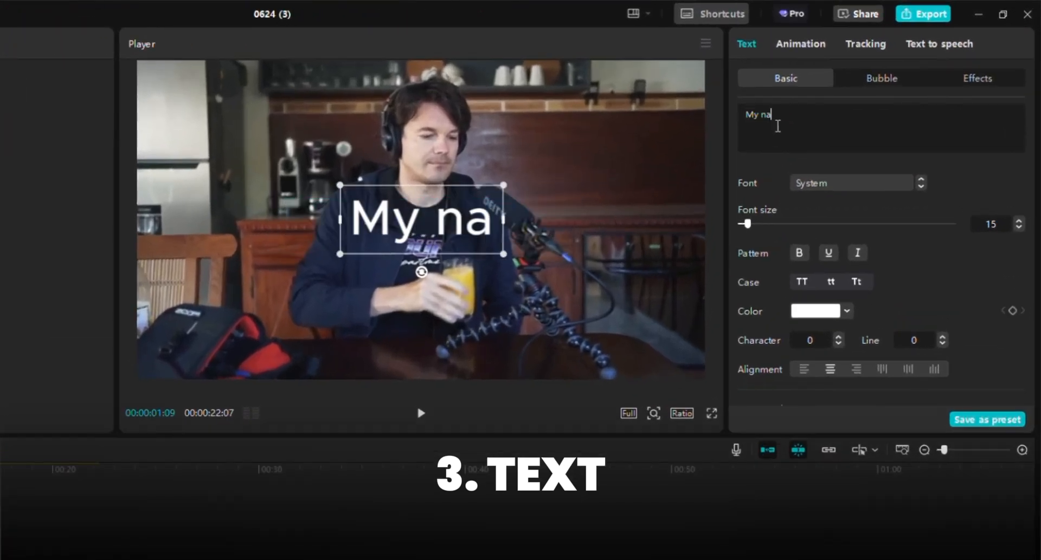
type("me Is Israel Adekolu")
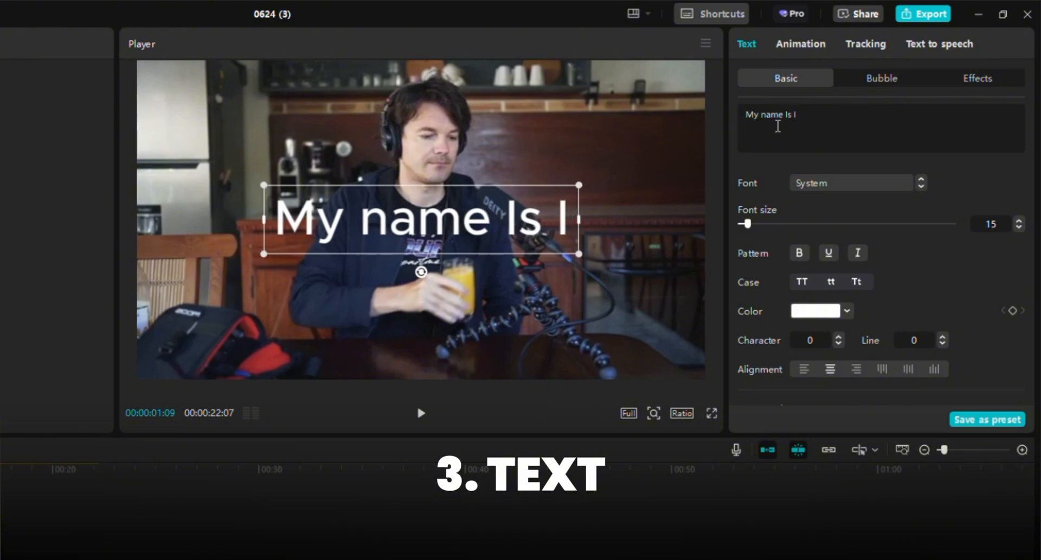
left_click_drag(747, 223, 742, 224)
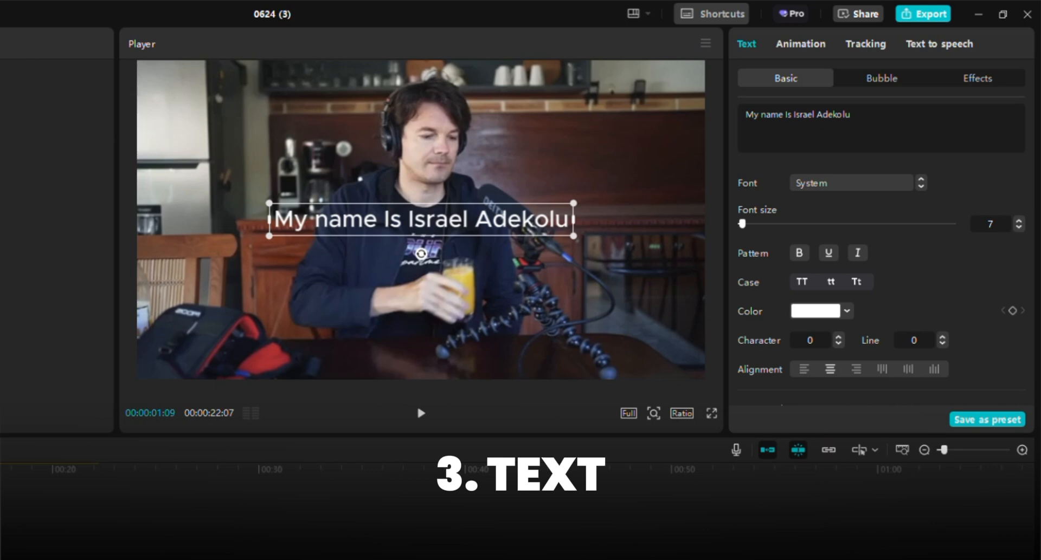
Undo the recent text edits and delete the text clip from the timeline
key("ctrl+z")
key("ctrl+z")
key("ctrl+z")
key("ctrl+z")
key("ctrl+z")
key("ctrl+z")
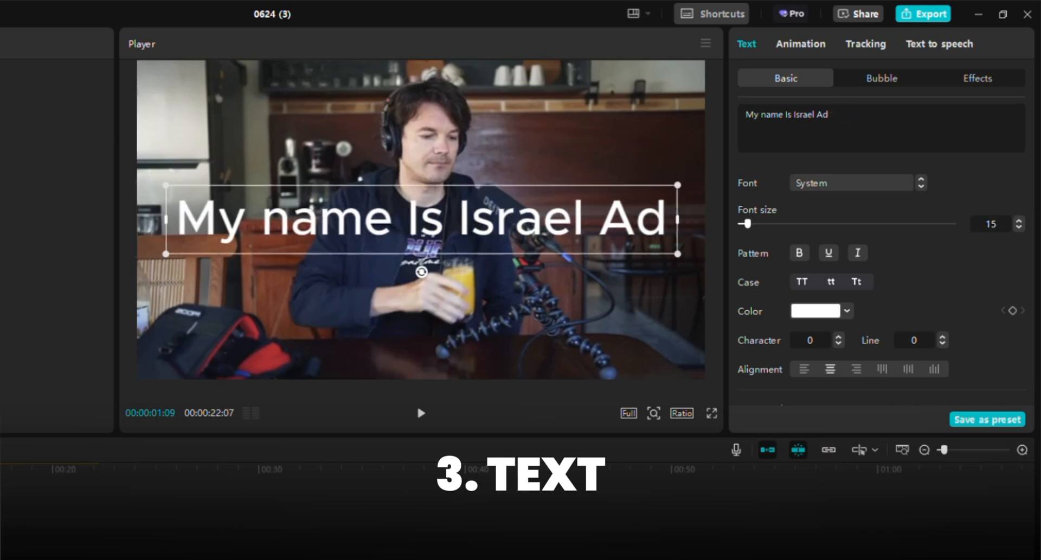
key("Delete")
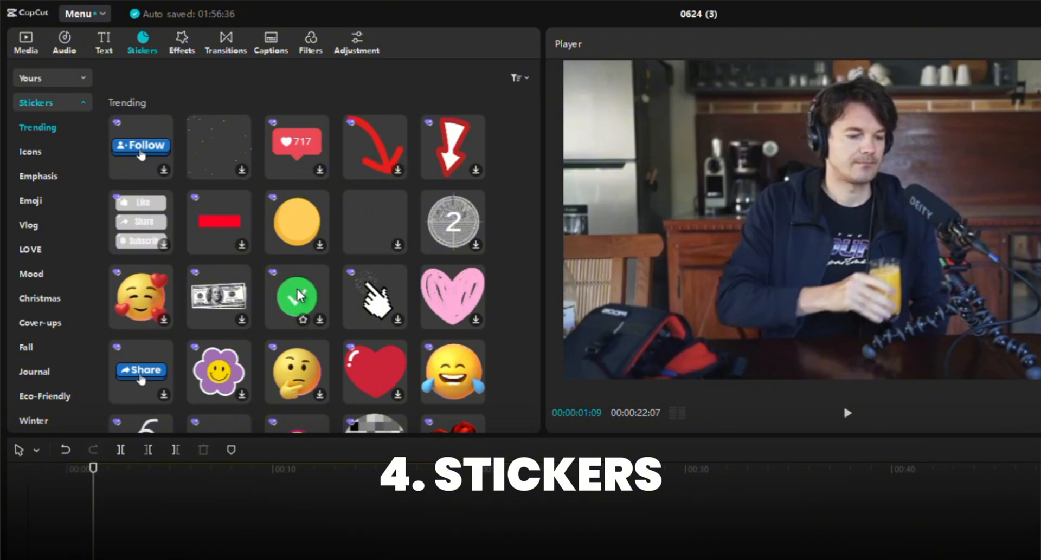
Browse the trending stickers
scroll(380, 295, "down", 4)
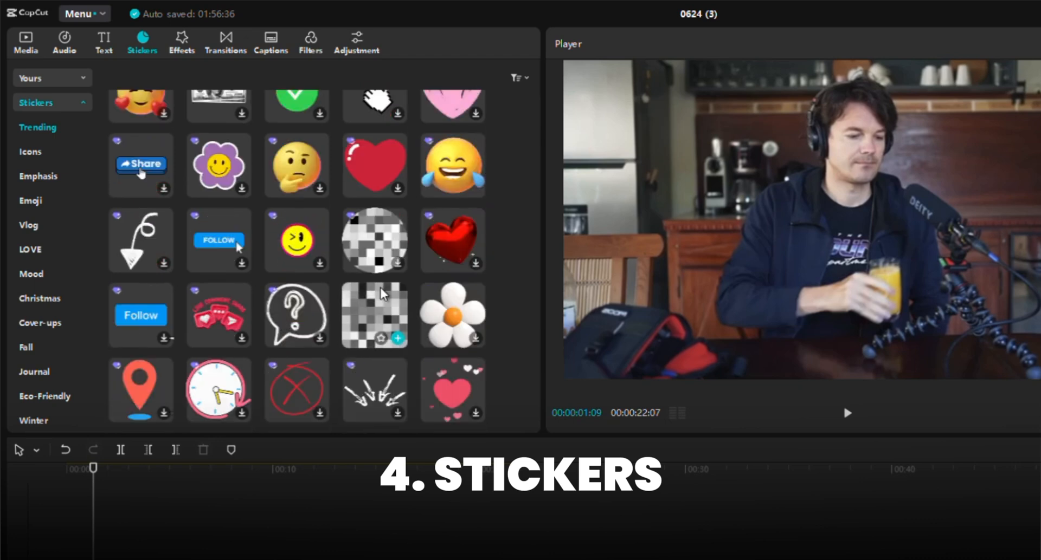
scroll(331, 311, "down", 1)
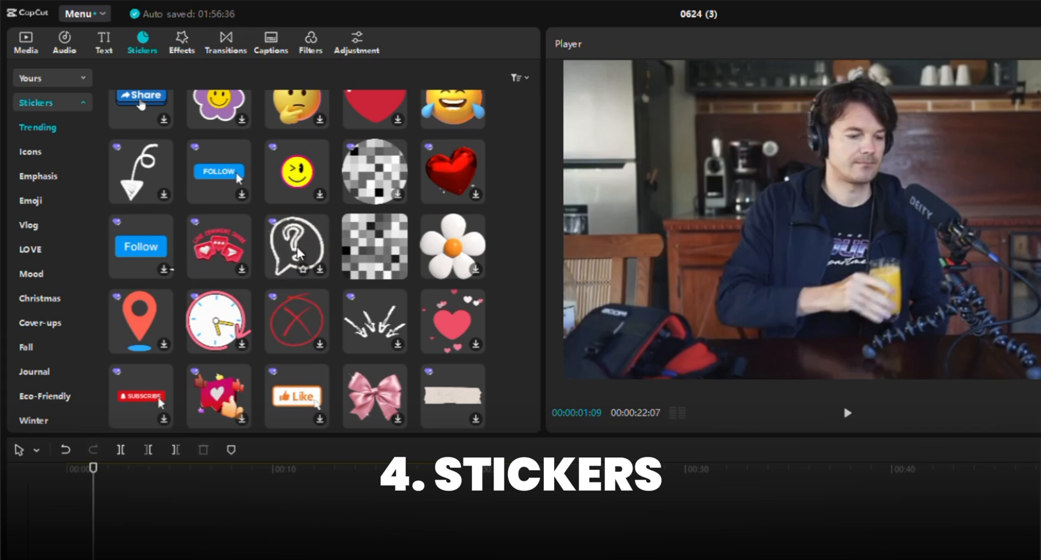
Try the Rolling Film video effect over the start of the clip, undoing it after playing the preview
left_click(181, 44)
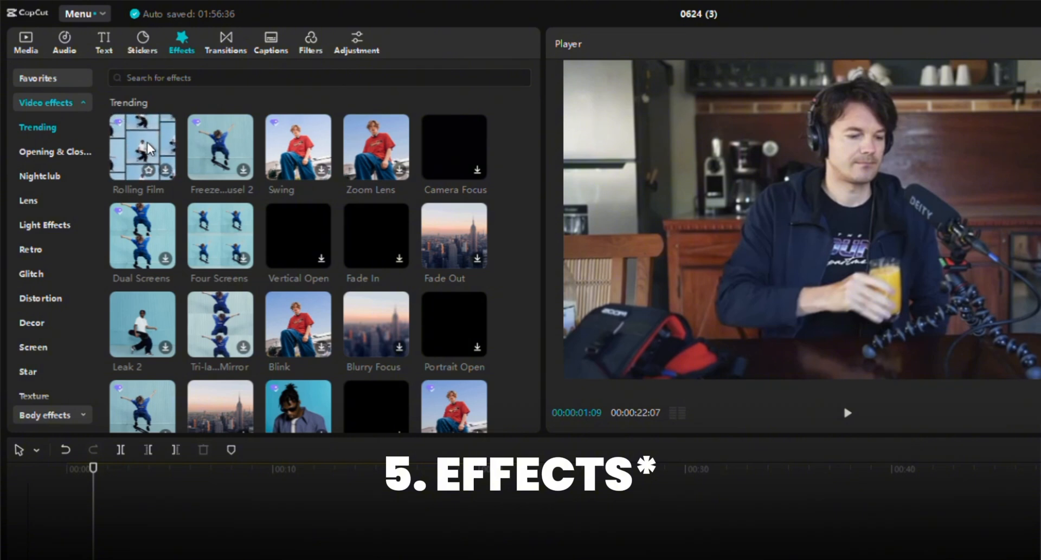
left_click_drag(148, 149, 66, 559)
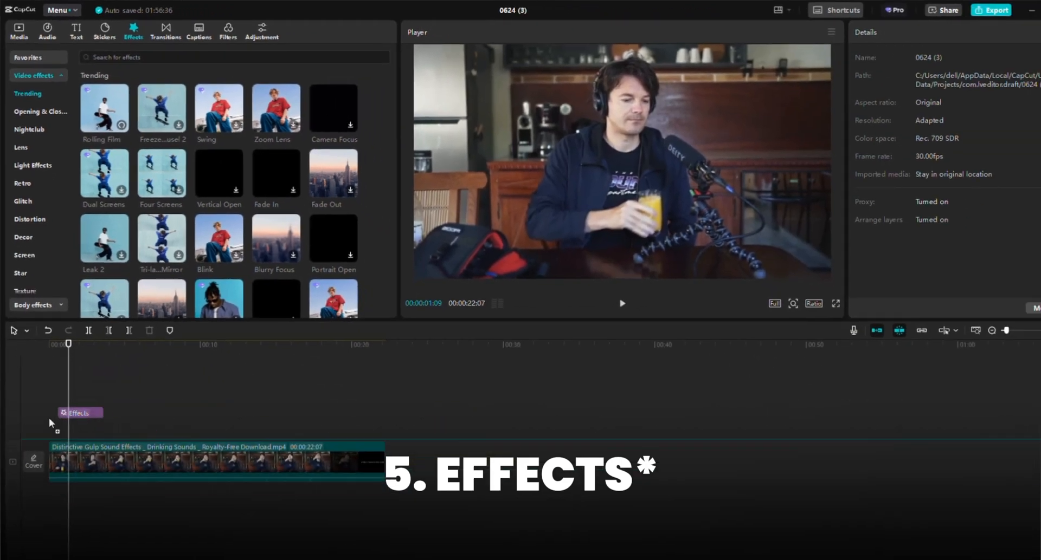
left_click_drag(49, 418, 35, 429)
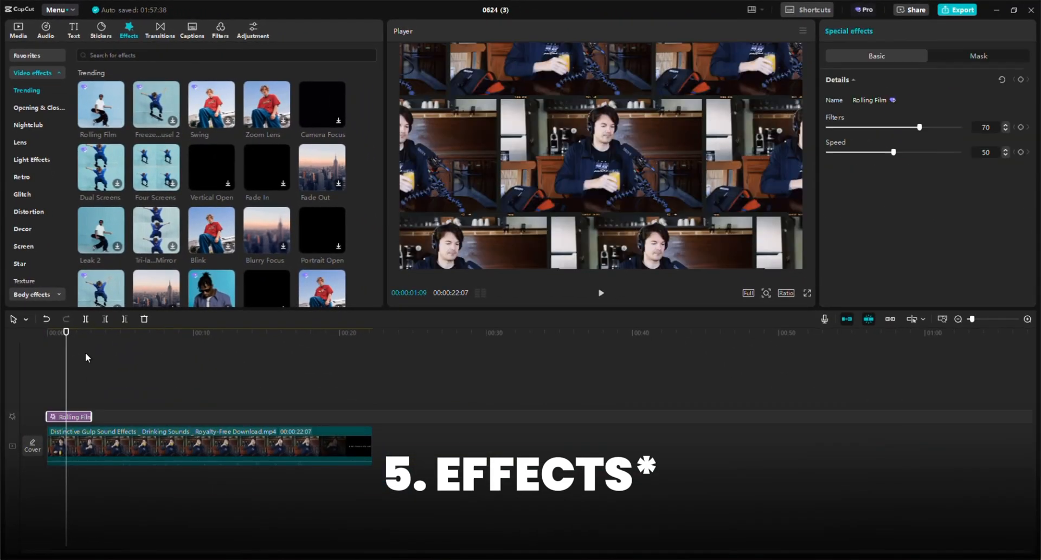
left_click_drag(70, 349, 47, 352)
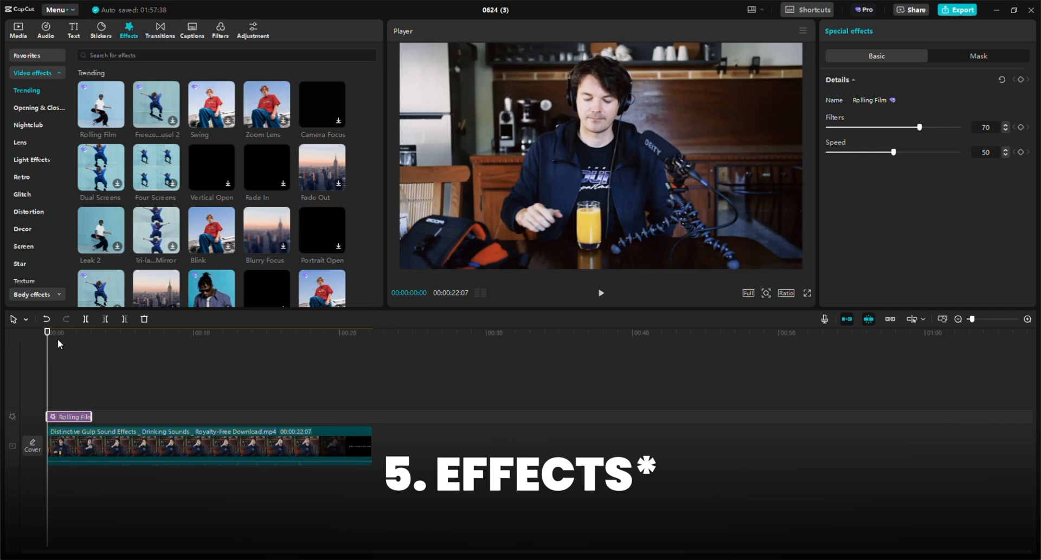
key("space")
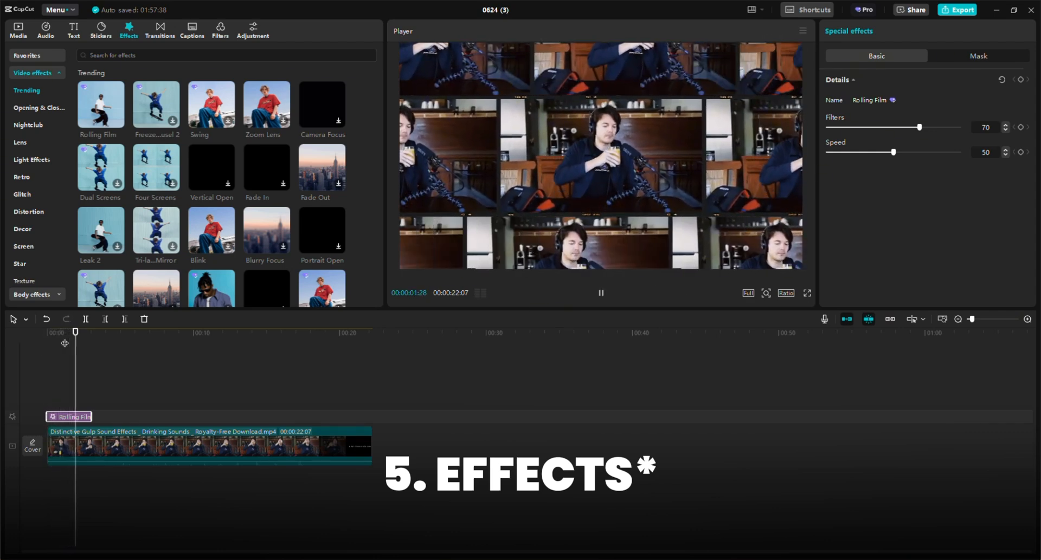
key("space")
key("ctrl+z")
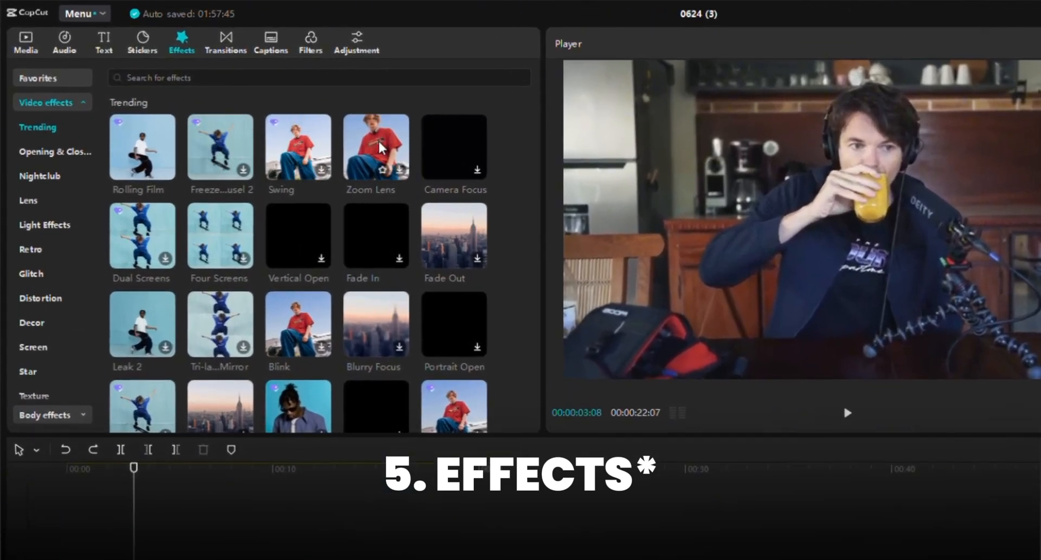
Try the Zoom Lens effect over the start of the clip and play the preview from the beginning
left_click_drag(382, 147, 40, 412)
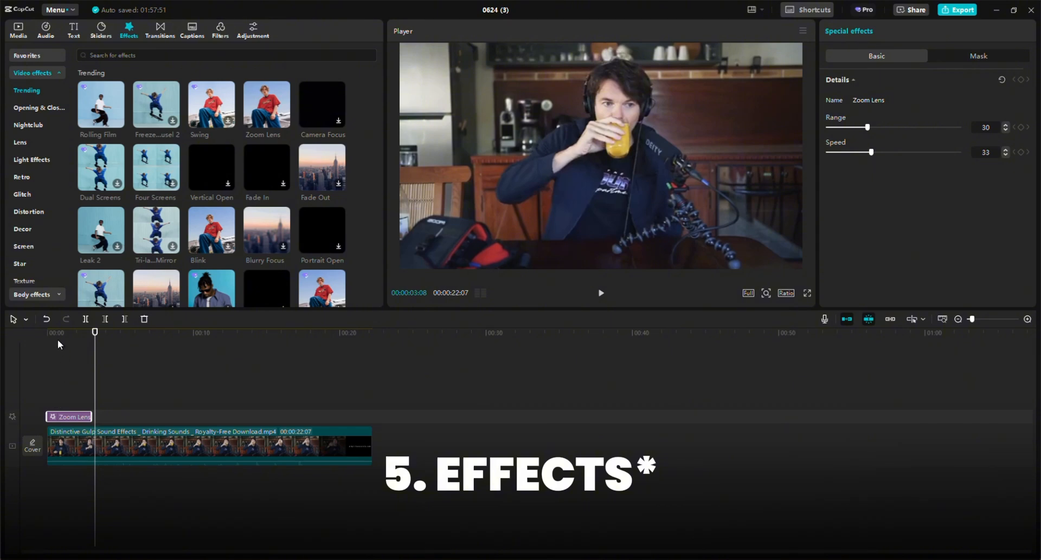
left_click(58, 339)
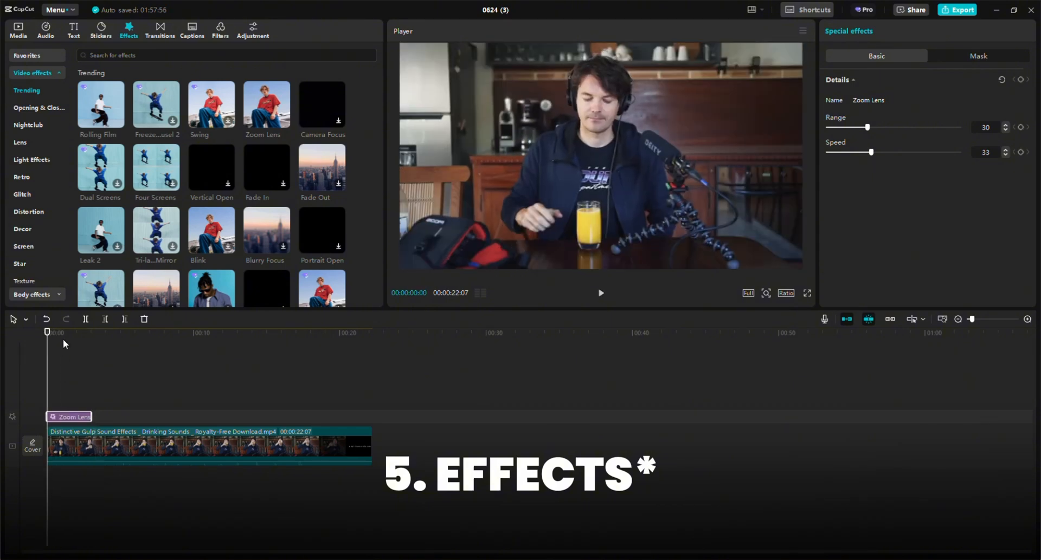
key("space")
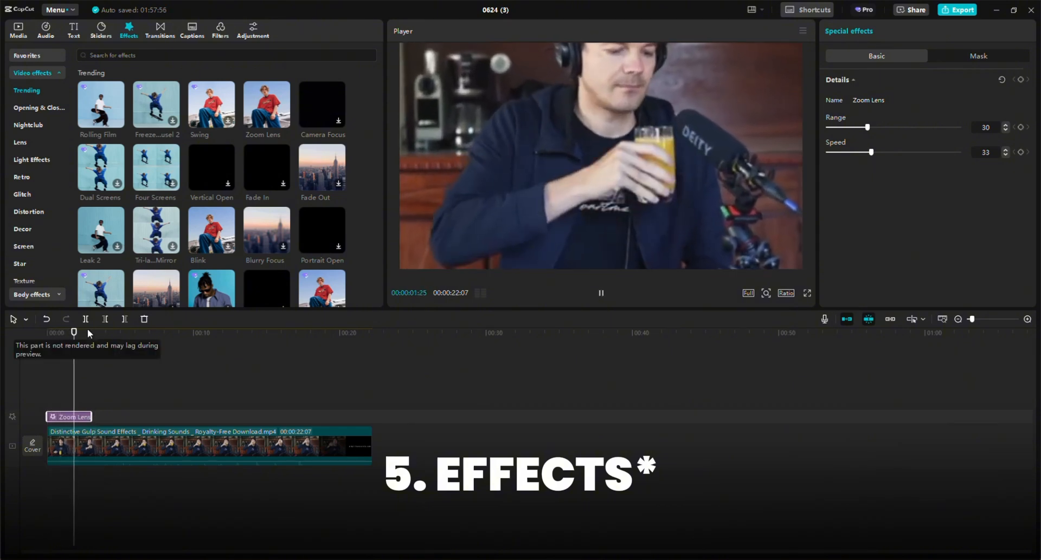
key("space")
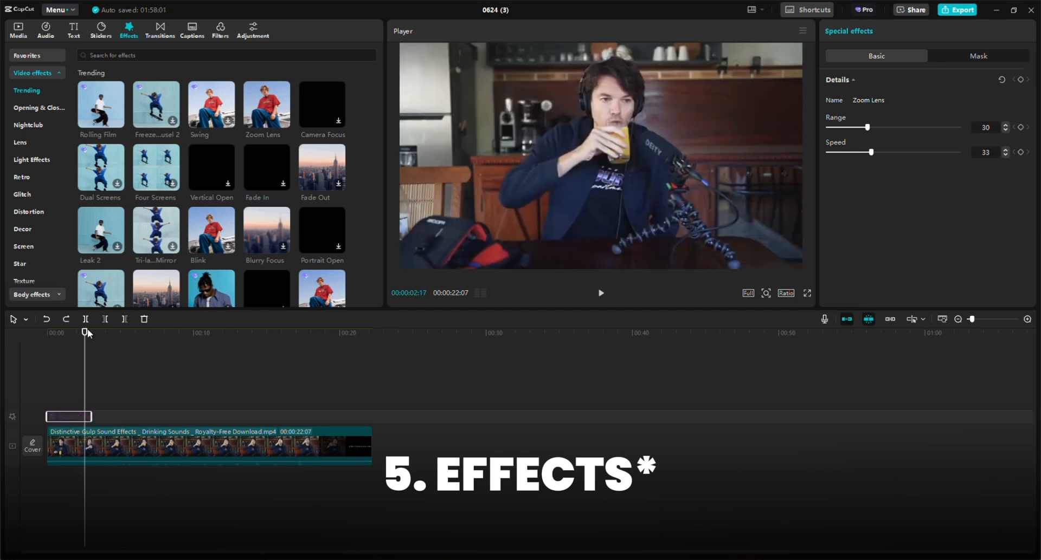
Delete the Zoom Lens effect from the timeline and move the playhead to 00:00:13:00
key("Delete")
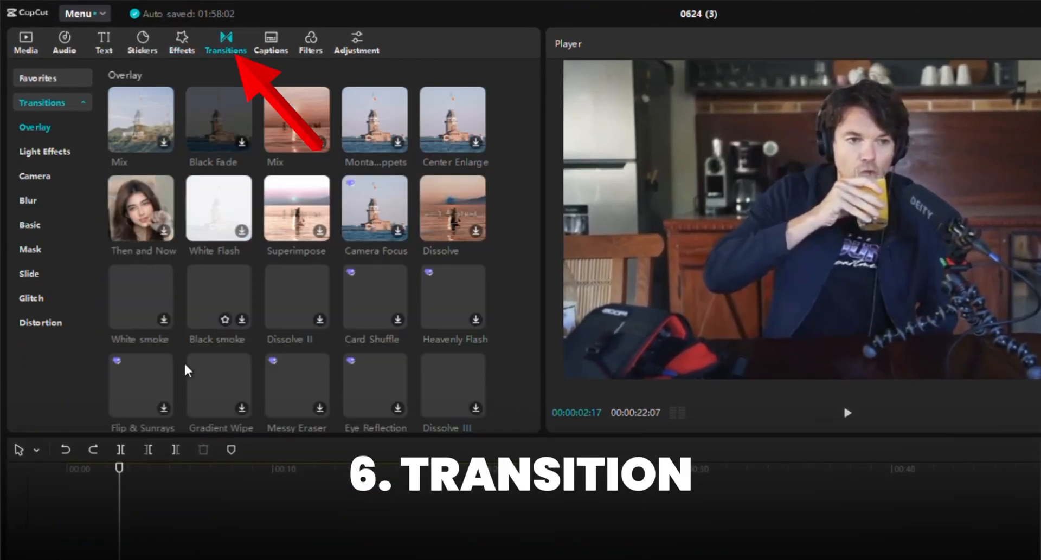
left_click_drag(119, 483, 335, 507)
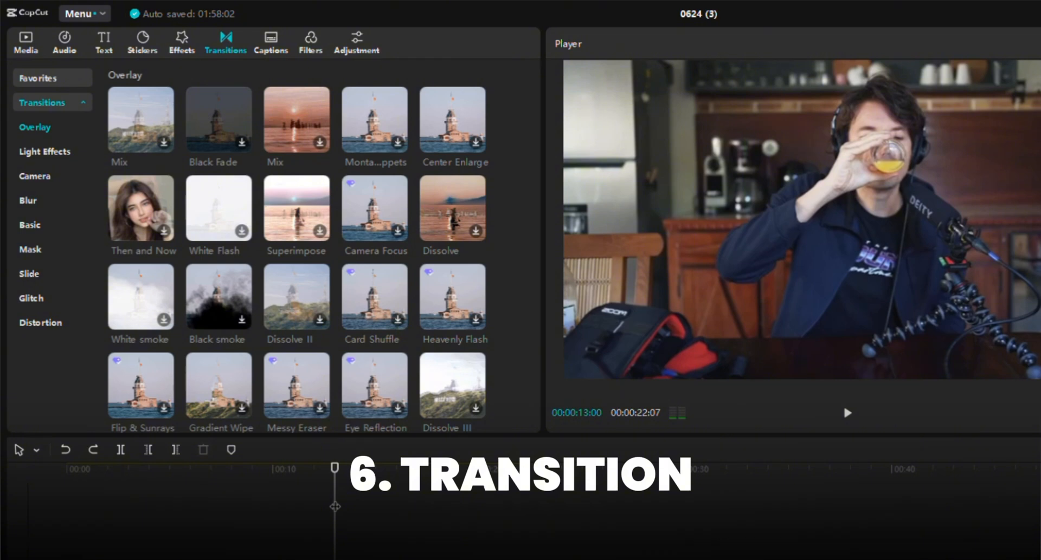
Import the video file "pouring soda sound effect no copyright.mp4" from the Drink folder into the project media
left_click(34, 40)
left_click(272, 238)
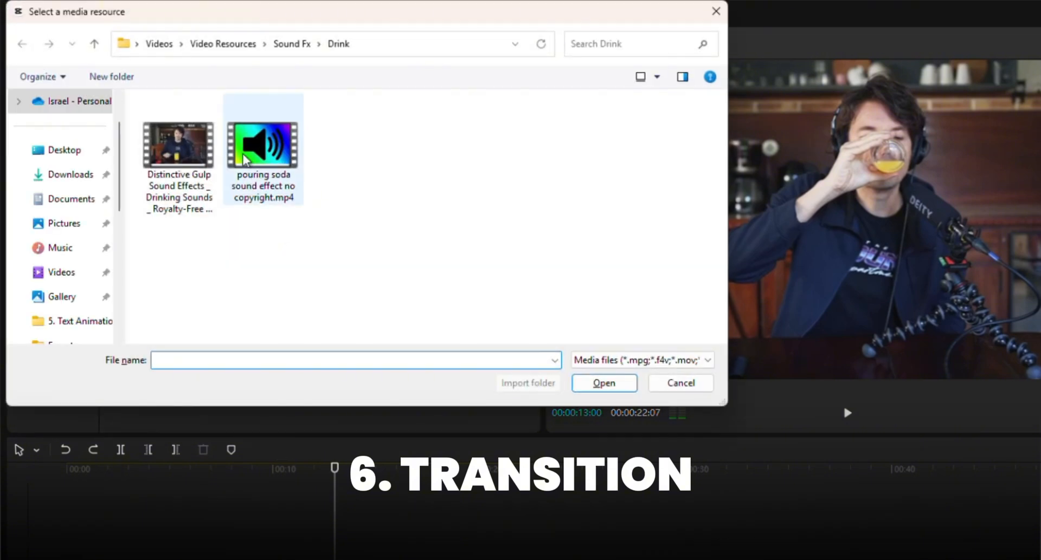
left_click(244, 155)
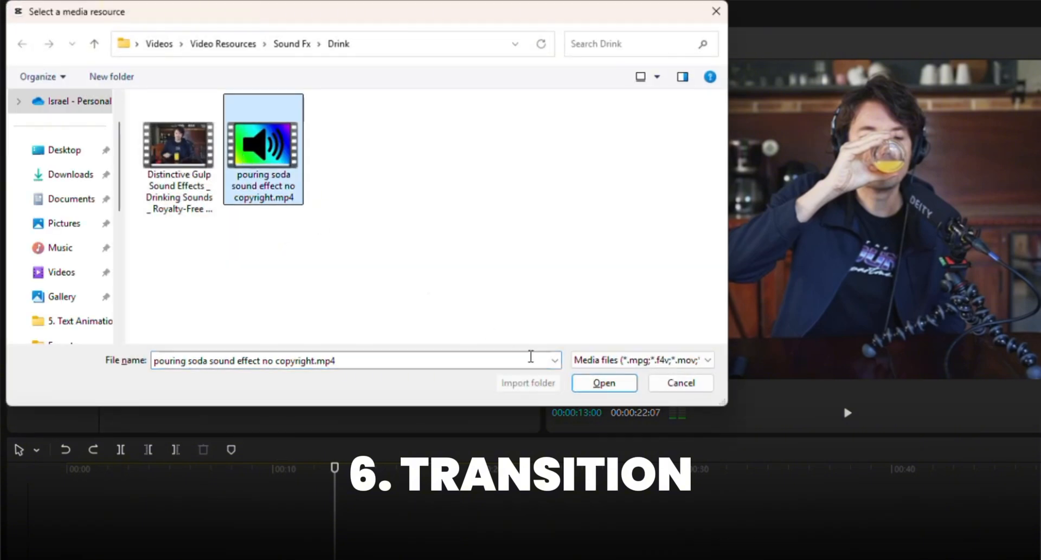
left_click(613, 386)
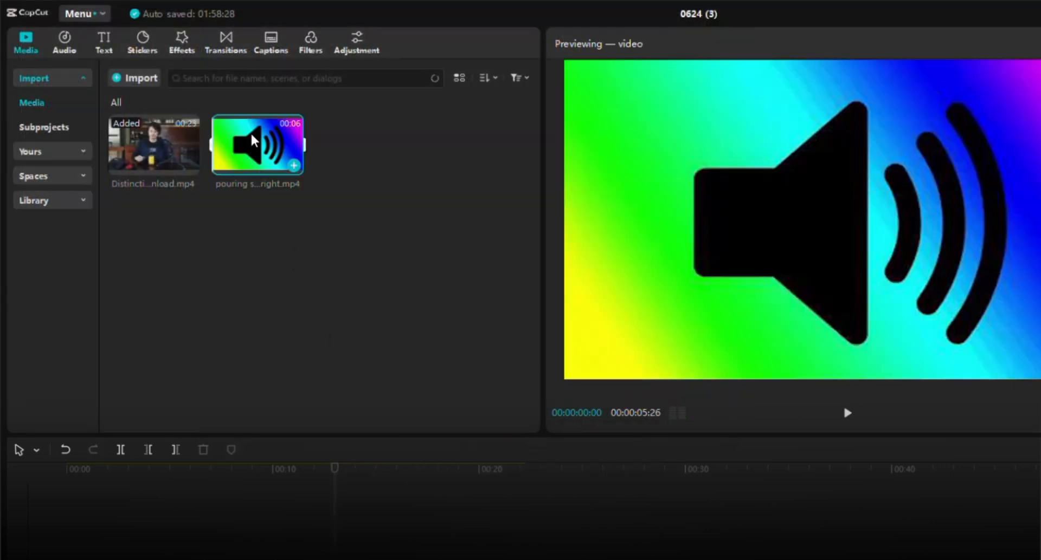
Add the pouring soda clip to the main track and place it directly against the end of the first clip
left_click_drag(251, 135, 398, 419)
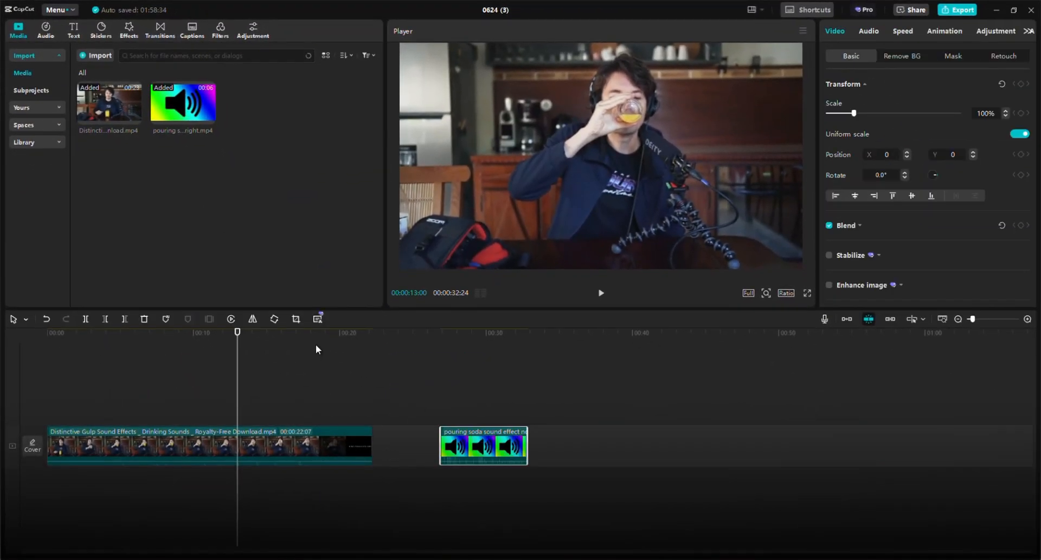
left_click_drag(328, 343, 349, 369)
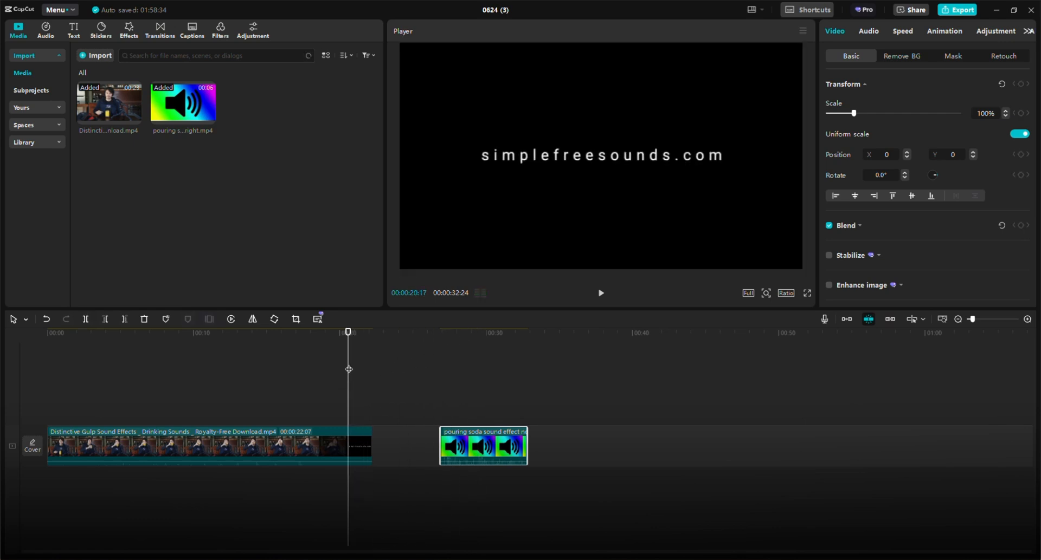
left_click_drag(457, 445, 389, 444)
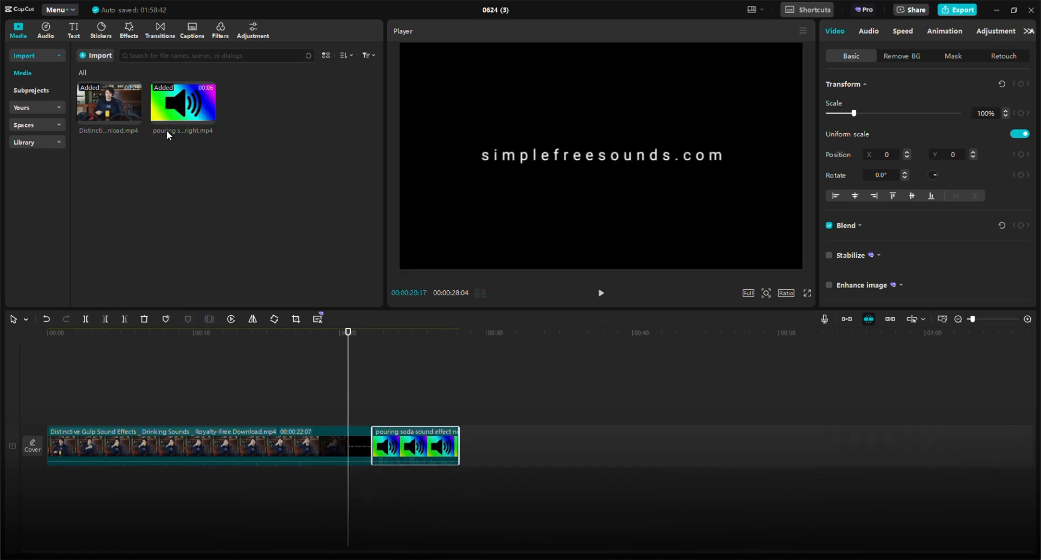
Apply the White Flash transition at the cut between the two clips
left_click(162, 31)
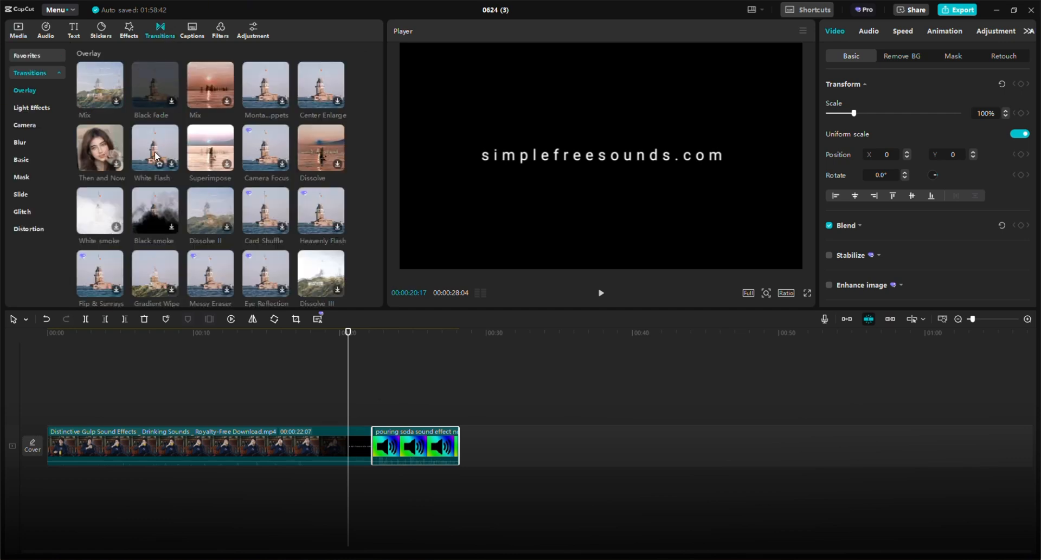
mouse_move(154, 147)
left_mouse_down()
mouse_move(336, 396)
mouse_move(204, 149)
mouse_move(155, 148)
mouse_move(320, 279)
mouse_move(368, 446)
left_mouse_up()
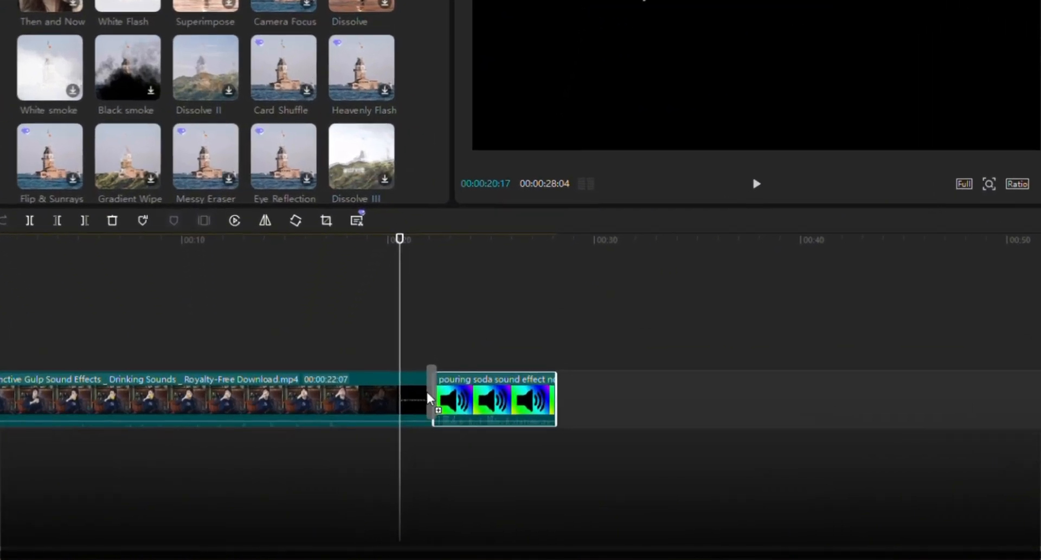
left_click_drag(428, 400, 428, 399)
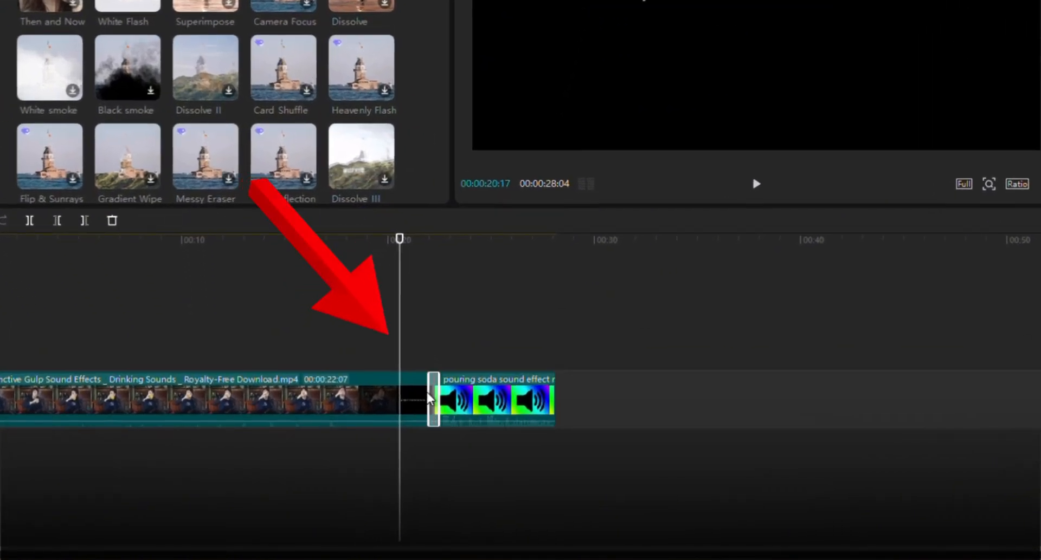
Play back the cut between the two clips several times to check the White Flash transition
left_click(428, 251)
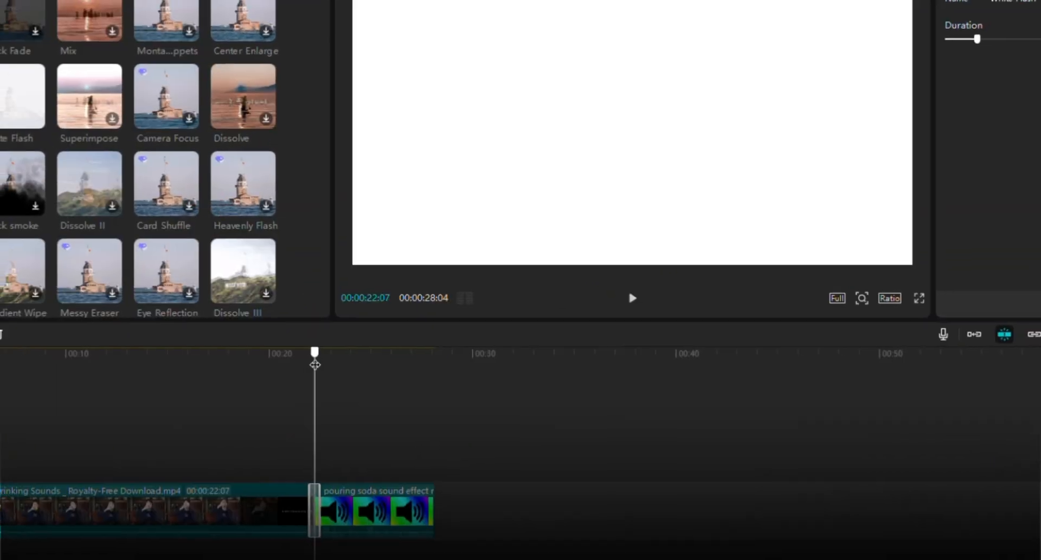
key("space")
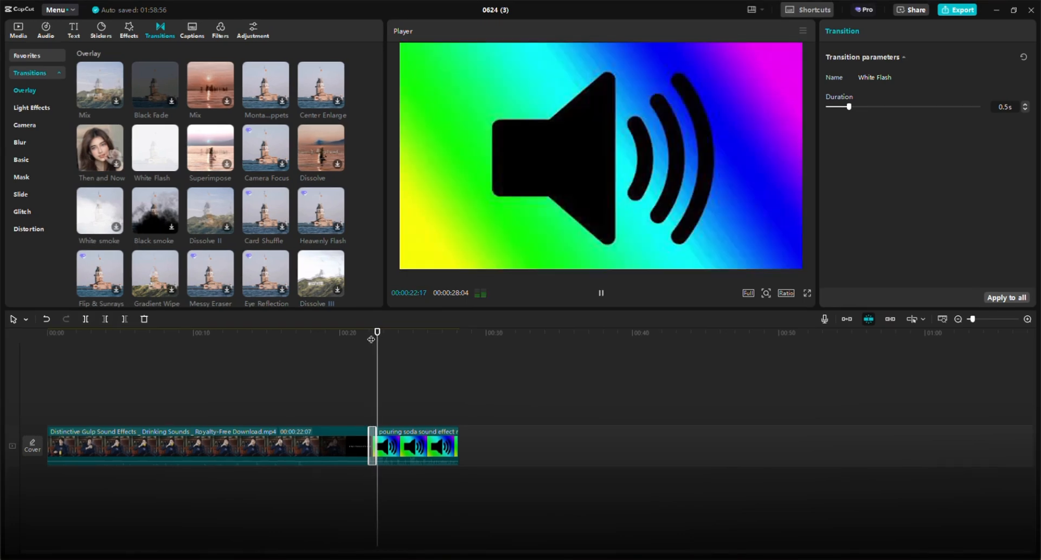
key("space")
scroll(444, 351, "up", 1)
left_click(566, 342)
key("space")
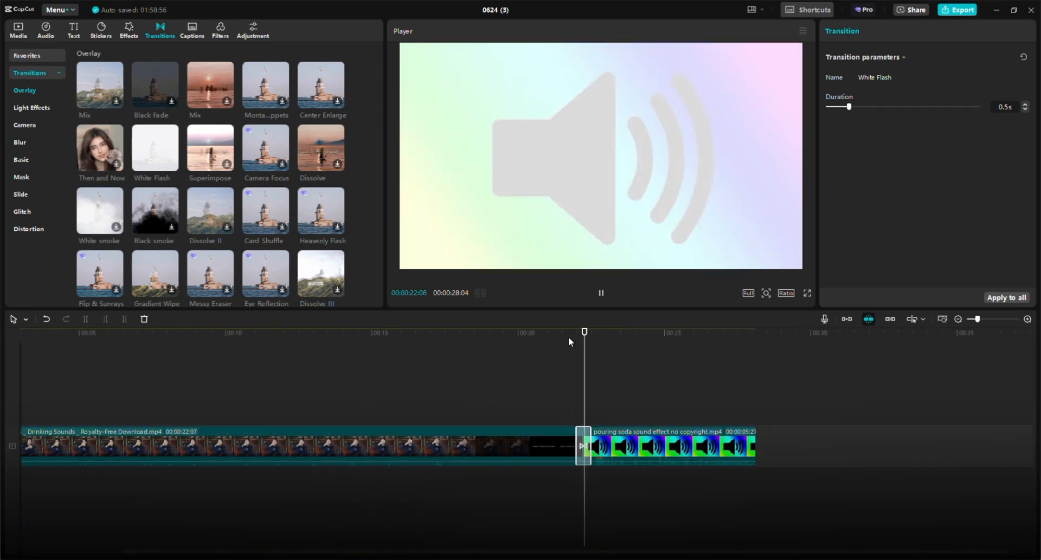
key("space")
left_click(576, 344)
key("space")
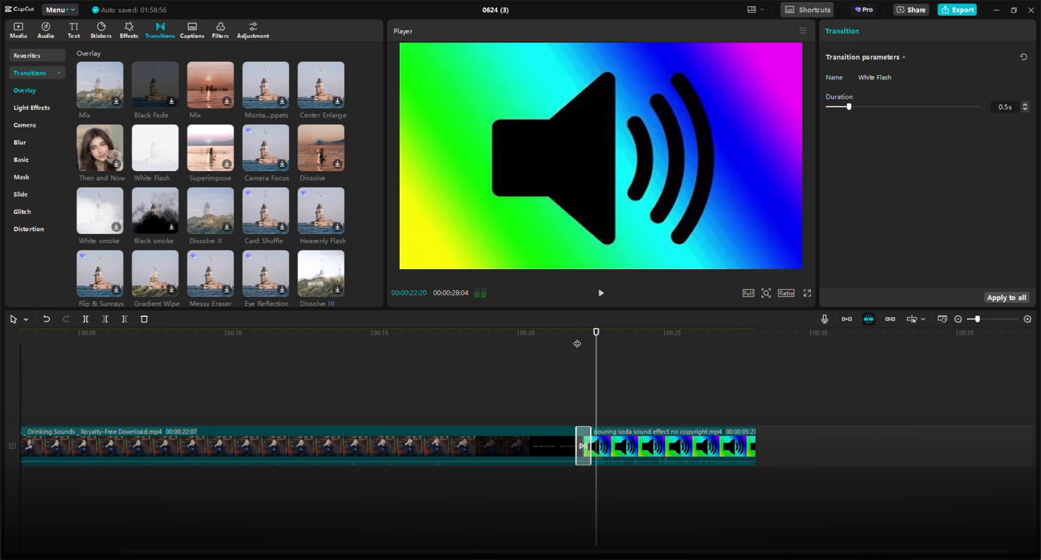
Undo the White Flash transition and the placement of the second clip until only the first clip is on the timeline
key("ctrl+z")
left_click(568, 342)
key("ctrl+z")
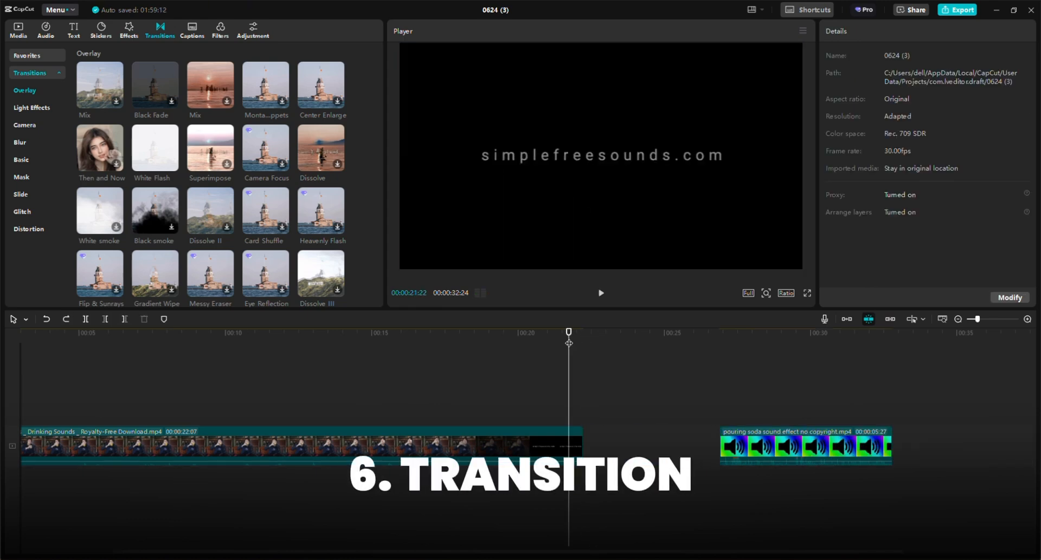
key("ctrl+z")
key("ctrl+z")
Move the playhead to 00:00:01:06 and browse the Overlay transitions
left_click_drag(568, 343, 83, 353)
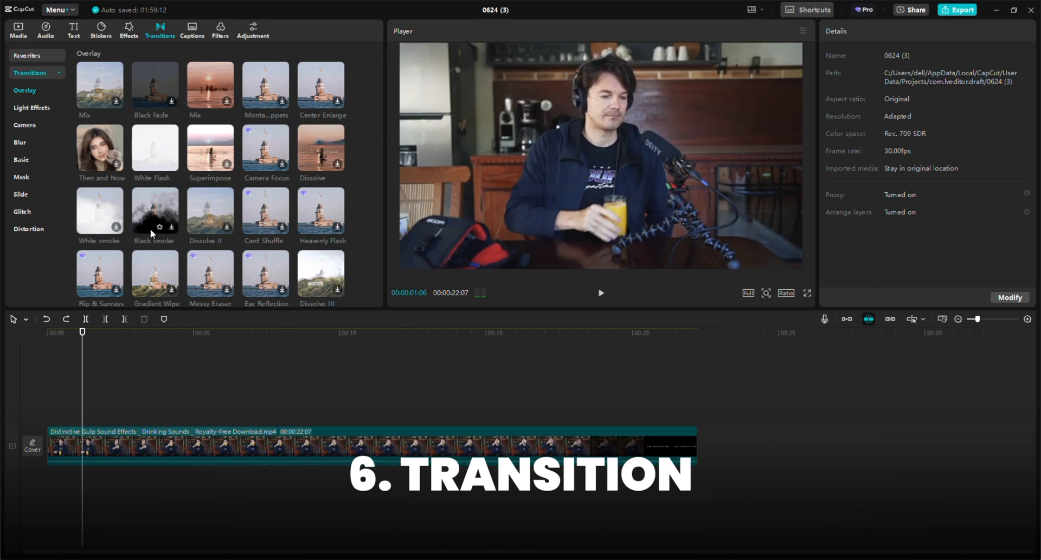
scroll(180, 203, "down", 3)
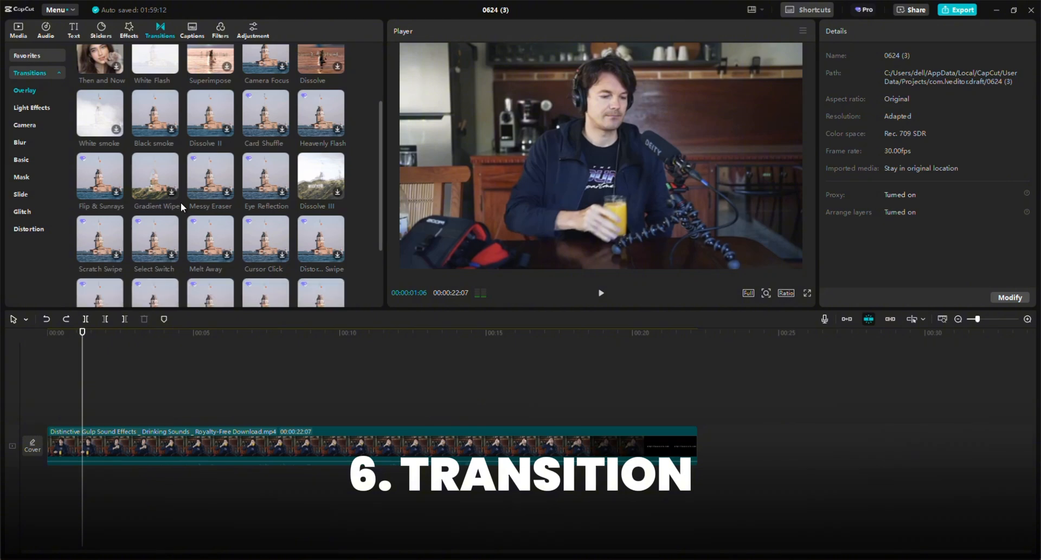
scroll(181, 203, "down", 1)
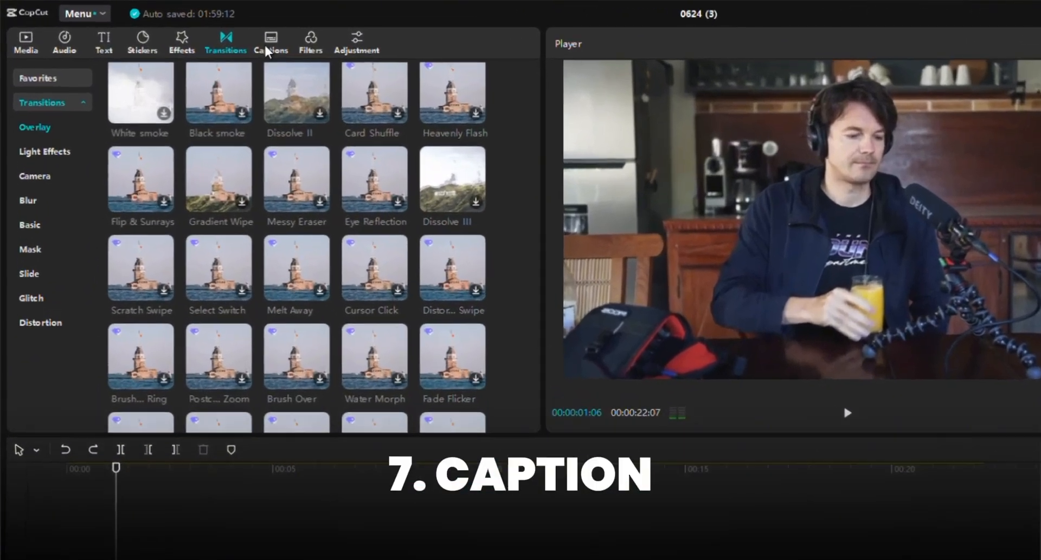
Open the auto captions settings and return the playhead to the start of the timeline
left_click(188, 32)
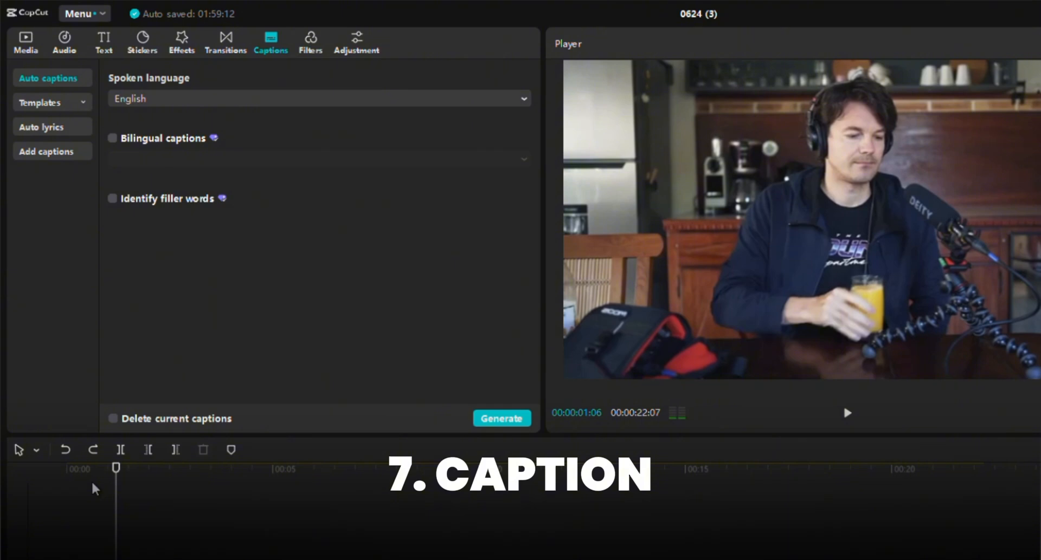
left_click_drag(93, 483, 41, 498)
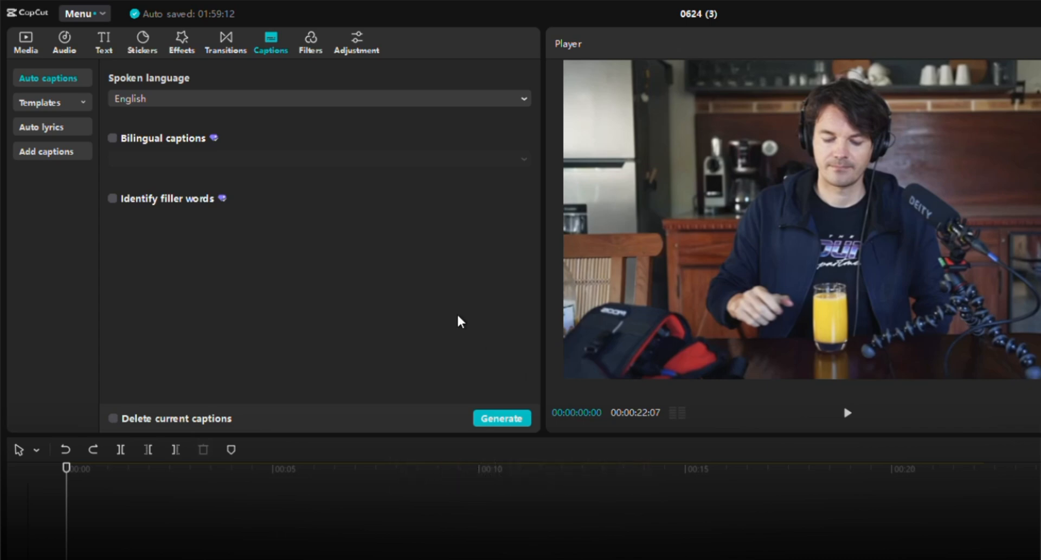
Preview the Tan and Vibrant I filters on the clip and browse the rest of the Life filters
left_click(311, 43)
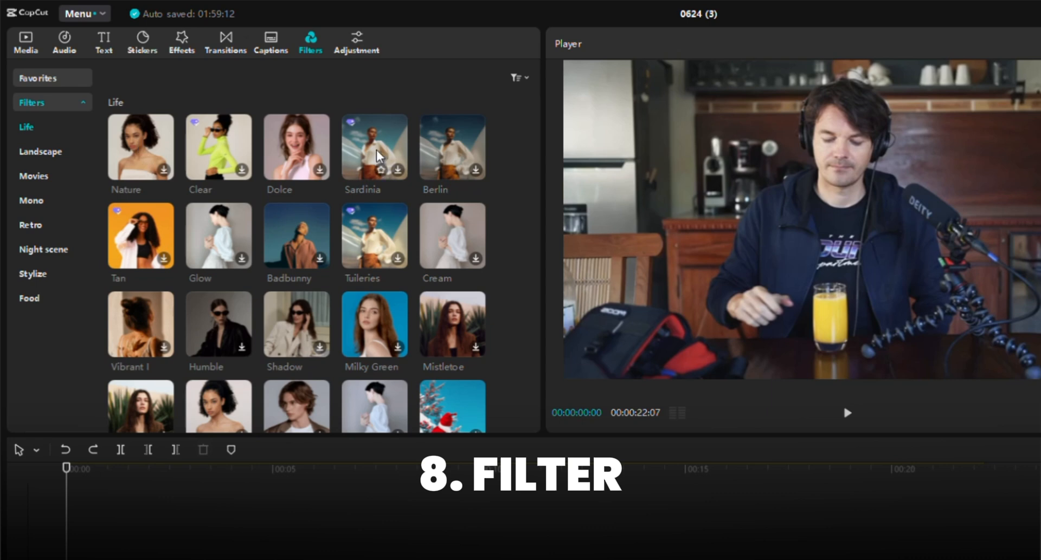
left_click(143, 232)
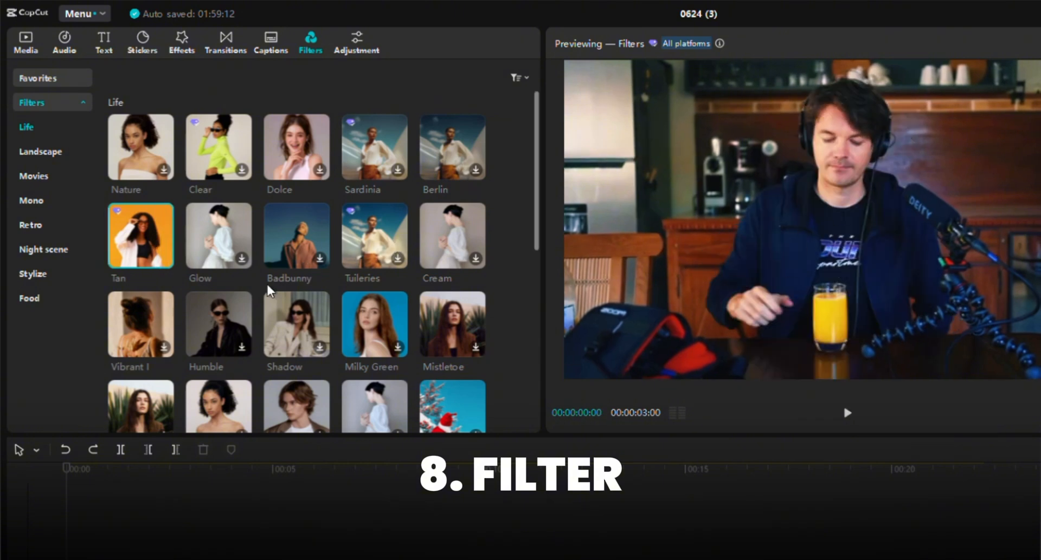
left_click(150, 320)
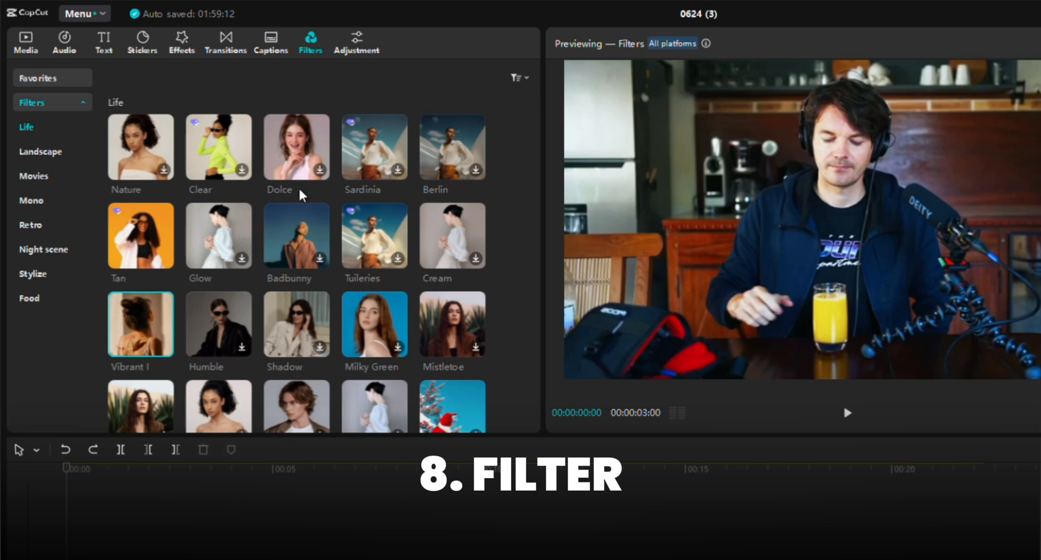
scroll(302, 190, "down", 1)
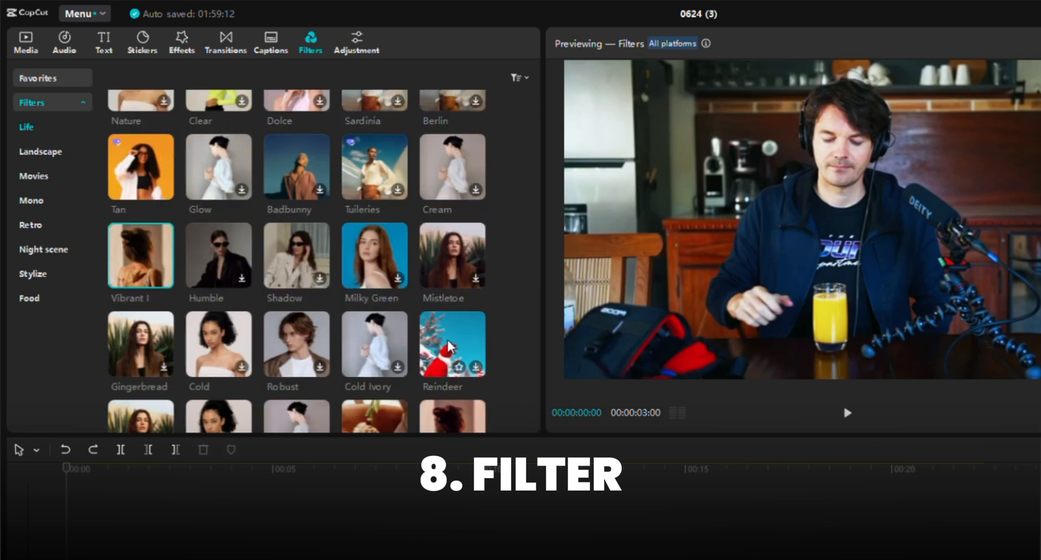
scroll(287, 238, "up", 1)
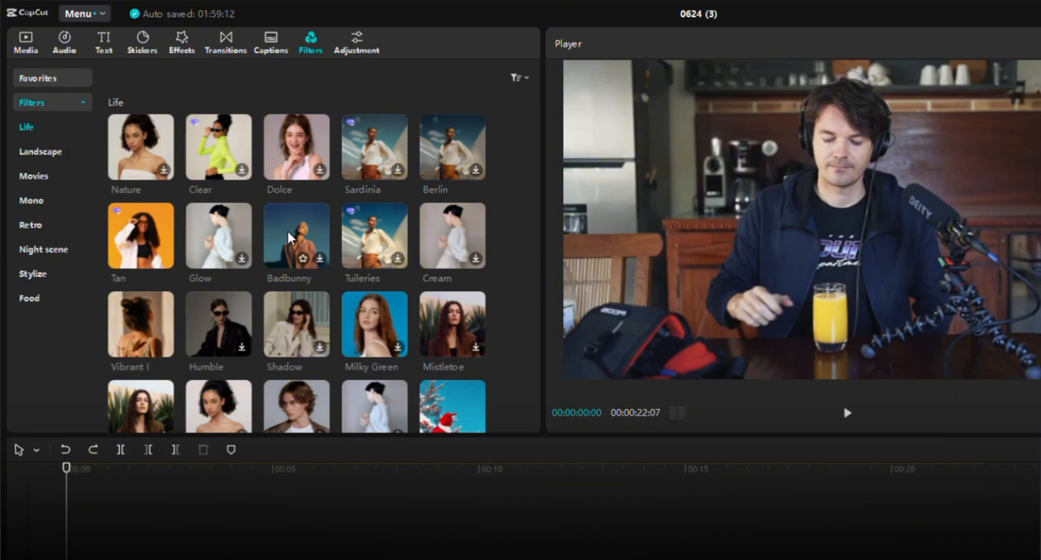
Add a custom adjustment layer above the start of the clip
left_click(362, 38)
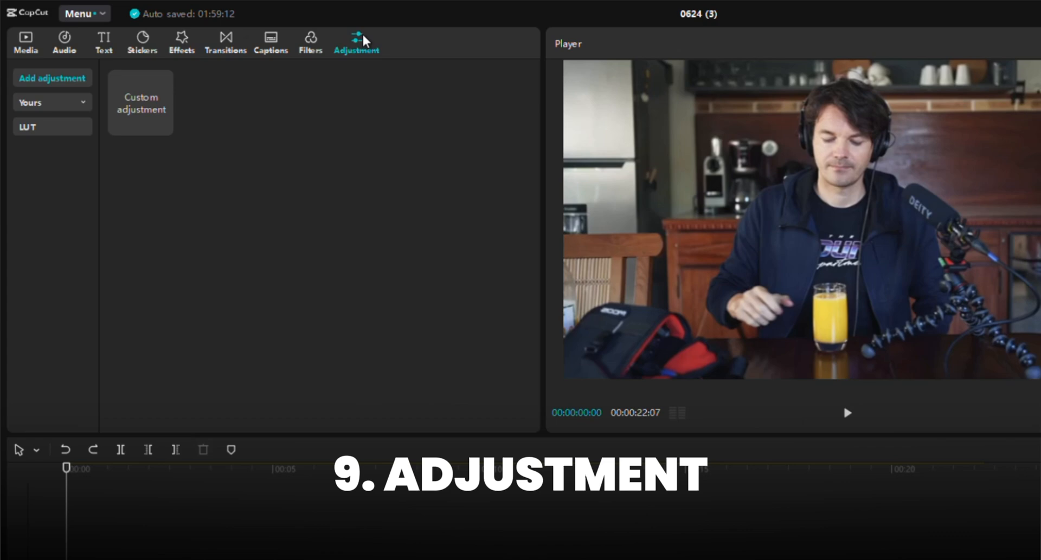
left_click_drag(142, 103, 52, 559)
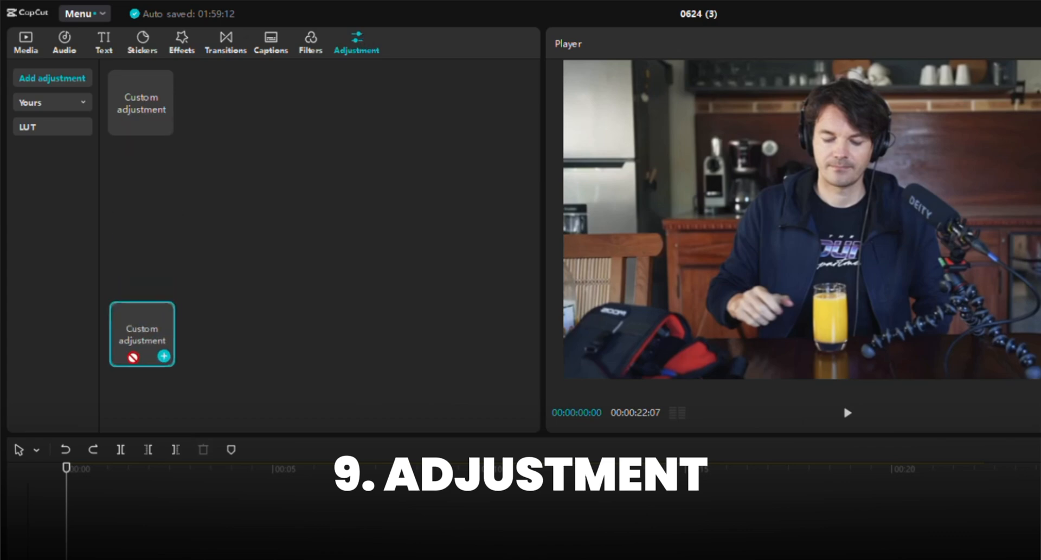
left_click_drag(37, 416, 54, 418)
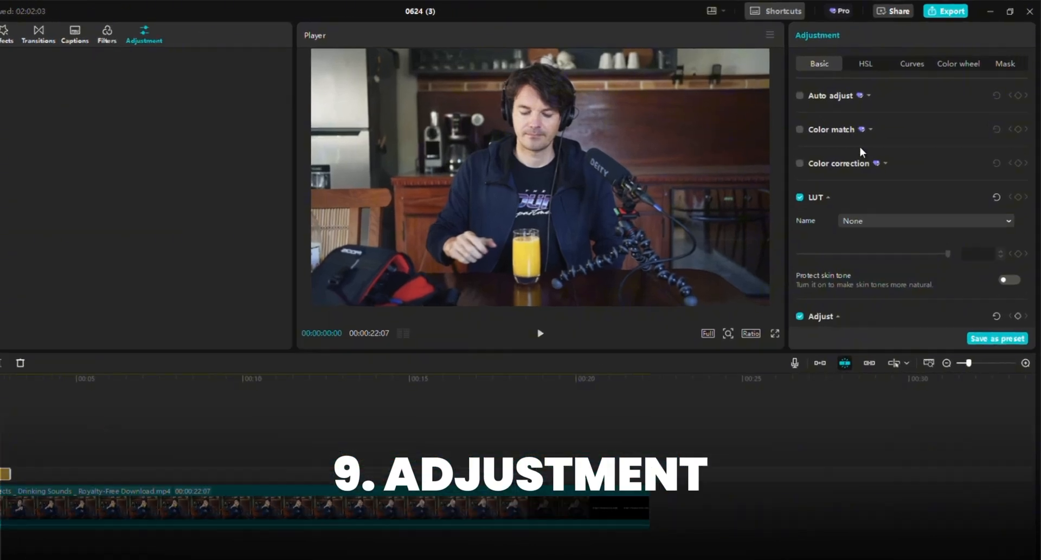
Set the adjustment layer's Temp to 50, Tint to 34, Saturation to 50, Exposure to 40 and Contrast to 45
scroll(883, 147, "down", 5)
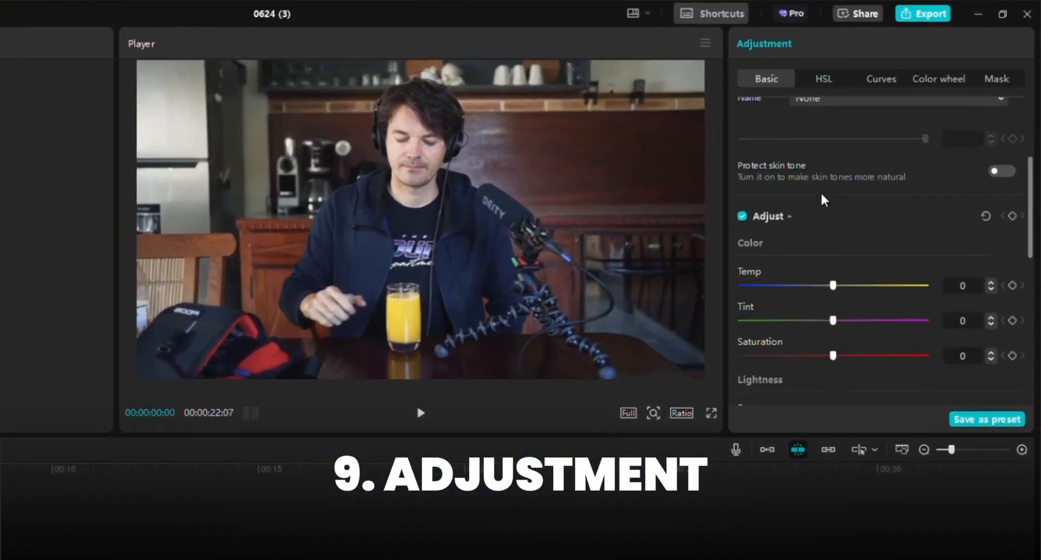
left_click_drag(826, 232, 945, 239)
left_click_drag(838, 265, 894, 274)
left_click_drag(832, 298, 970, 293)
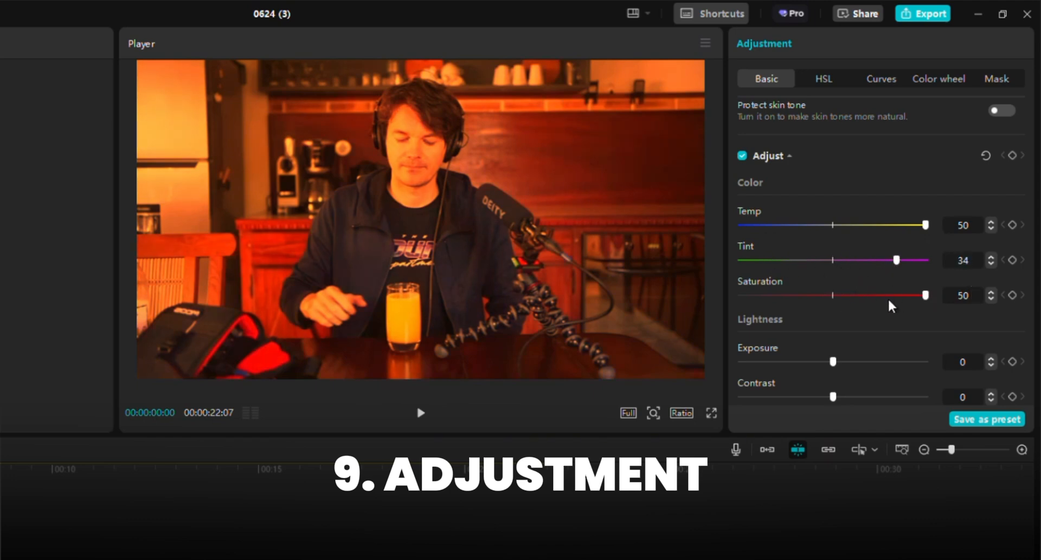
scroll(867, 282, "down", 3)
left_click_drag(832, 215, 904, 220)
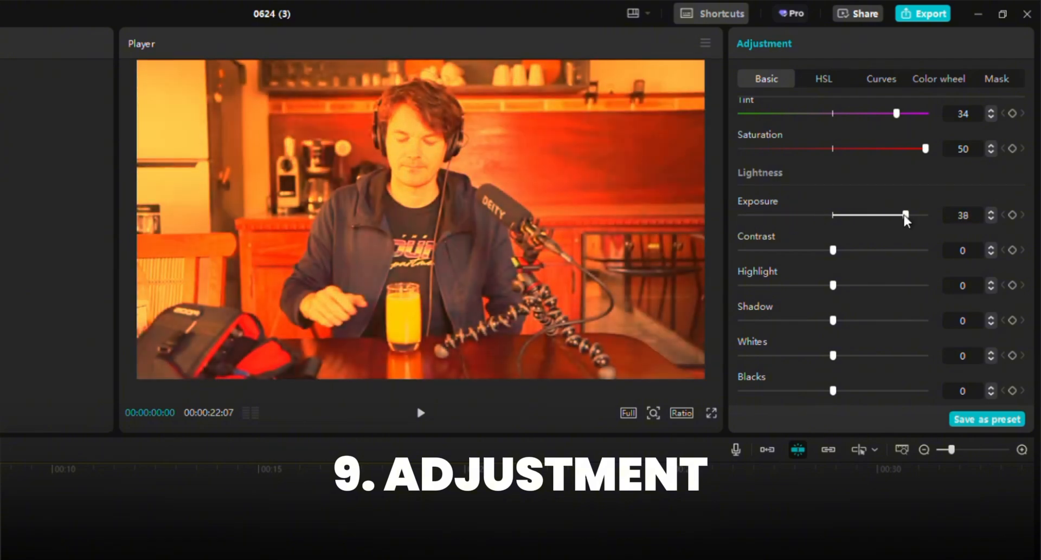
left_click_drag(832, 250, 916, 251)
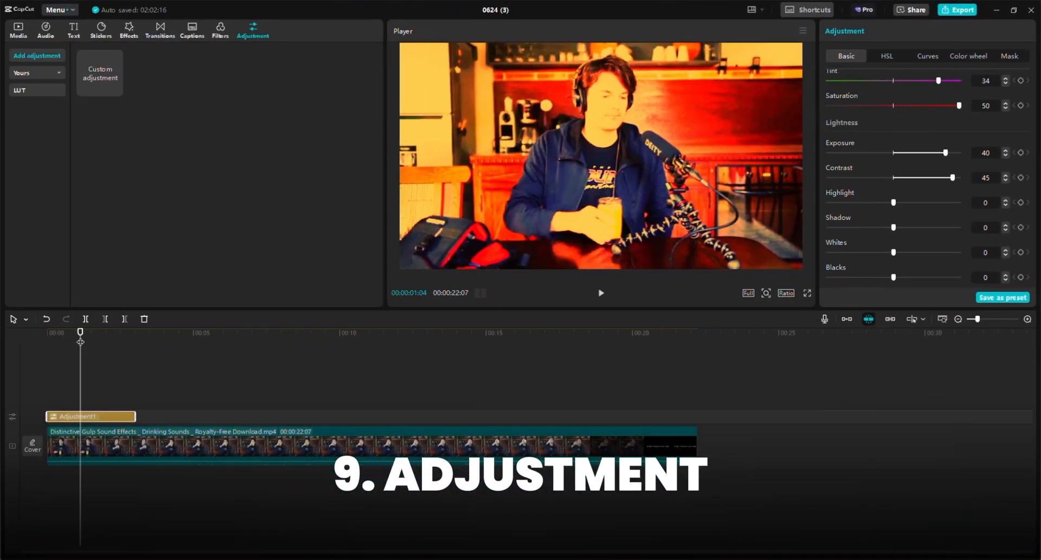
Delete the adjustment layer from the timeline
key("Delete")
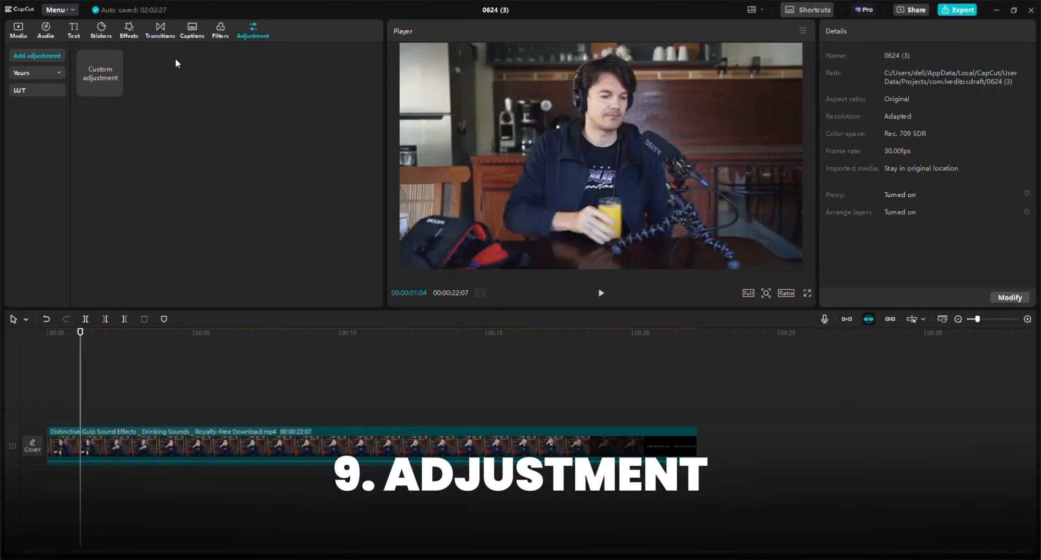
Open the Life filters and return the playhead to the start of the timeline
left_click(219, 34)
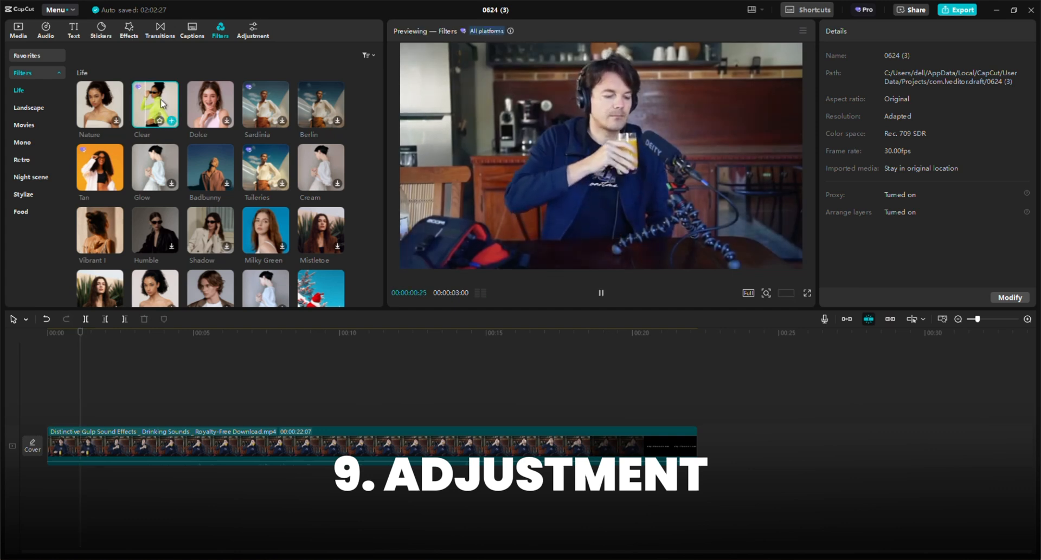
left_click(90, 333)
key("Home")
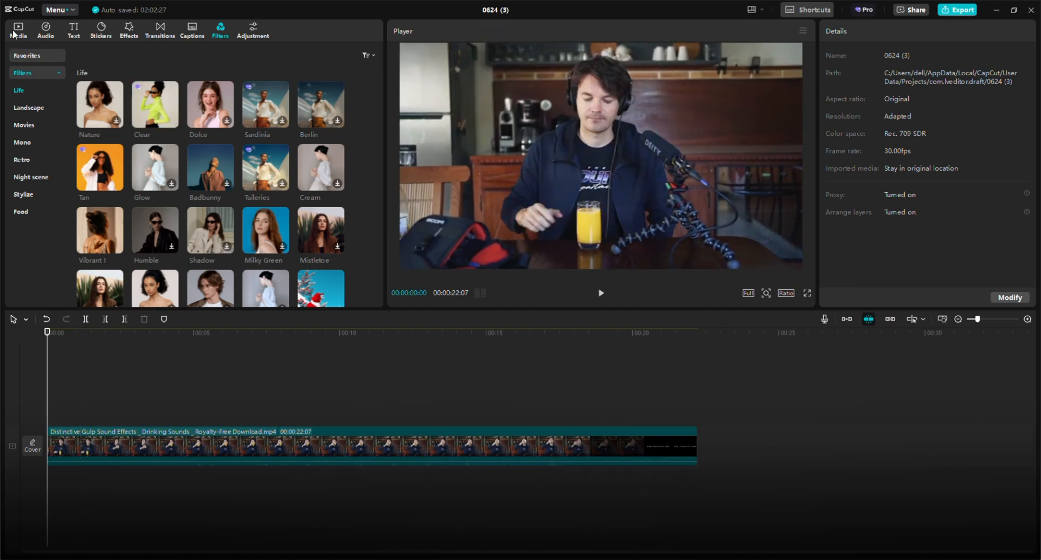
Review the media, text, sticker, effect, transition, caption, filter and adjustment libraries one after another
left_click(14, 34)
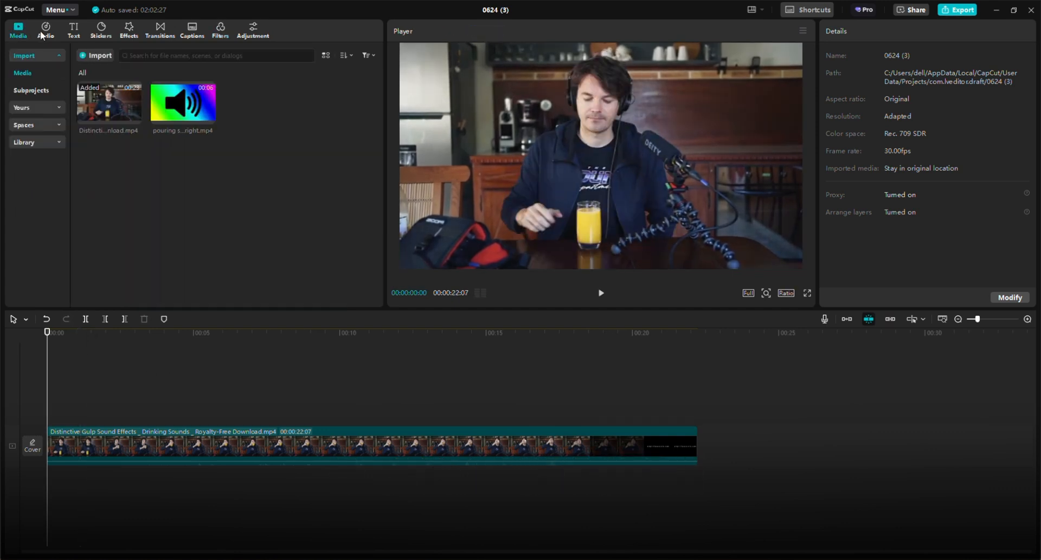
left_click(74, 36)
left_click(109, 36)
left_click(128, 35)
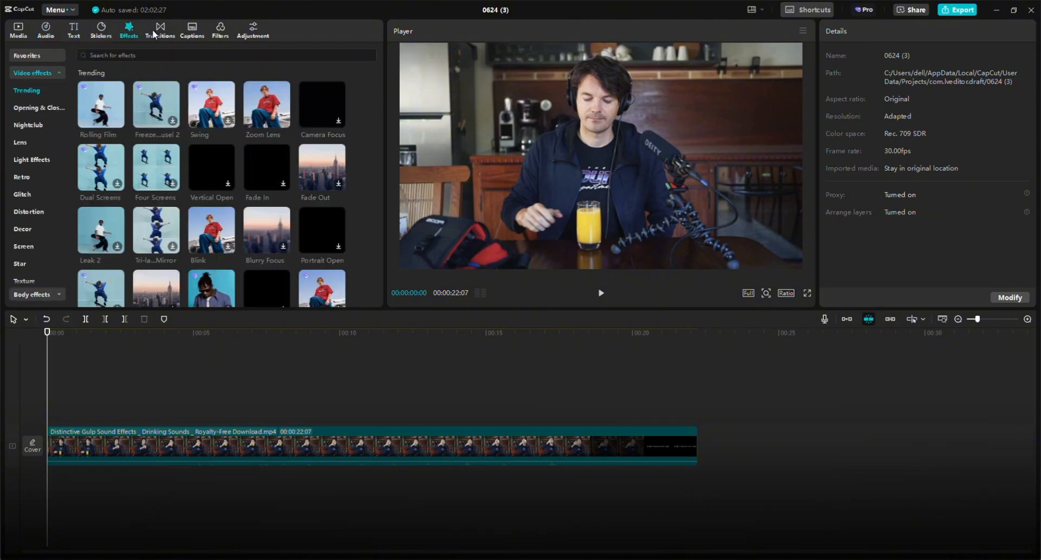
left_click(169, 34)
left_click(197, 35)
left_click(218, 37)
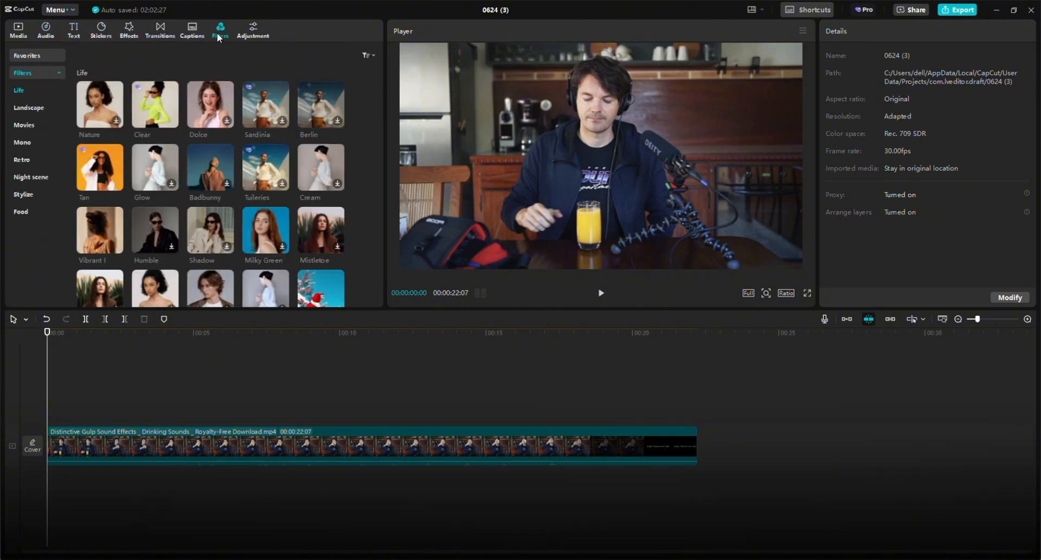
left_click(253, 33)
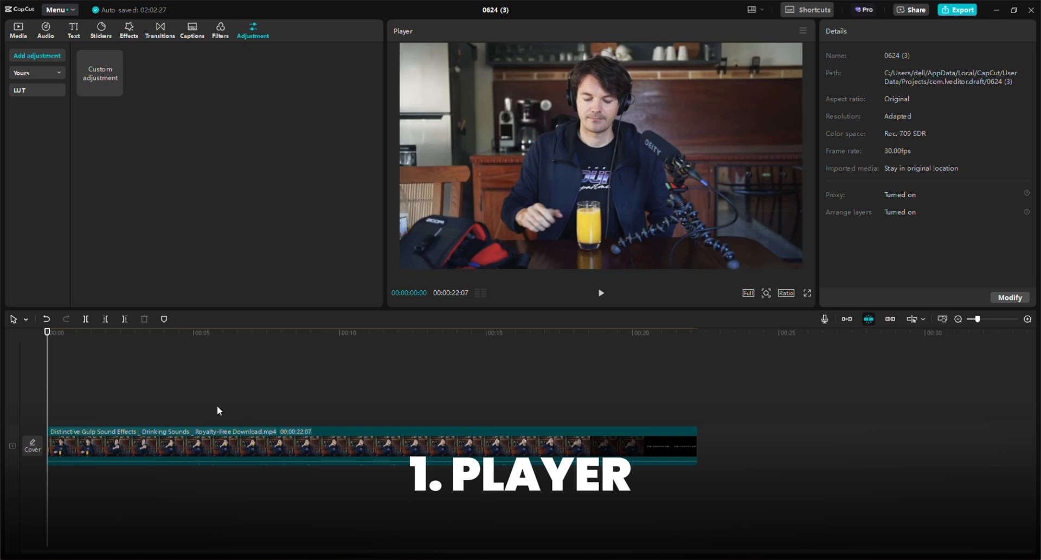
Select the drinking sounds clip at 00:00:03:10 and examine its video, audio, speed and animation settings
left_click_drag(47, 341, 28, 397)
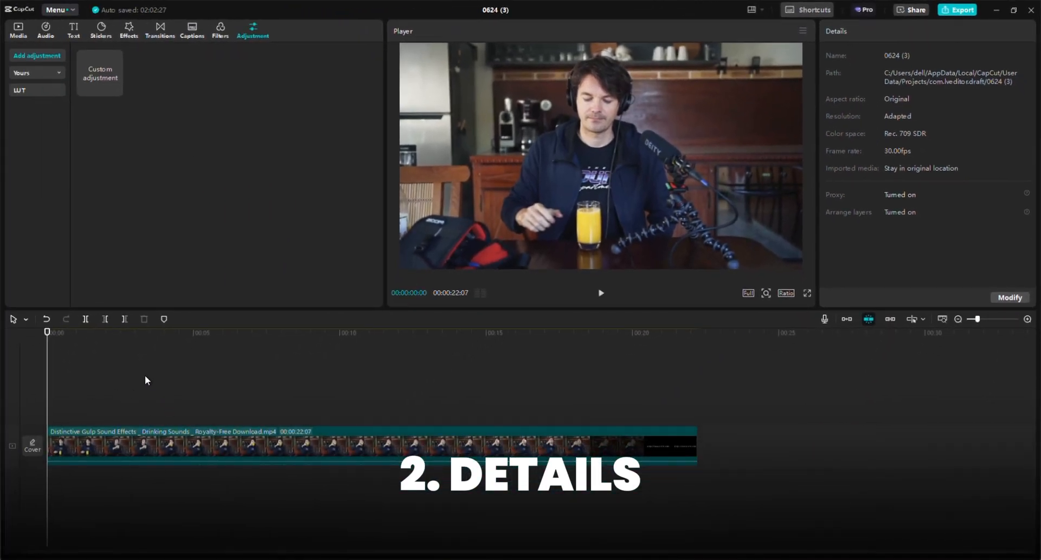
left_click(144, 375)
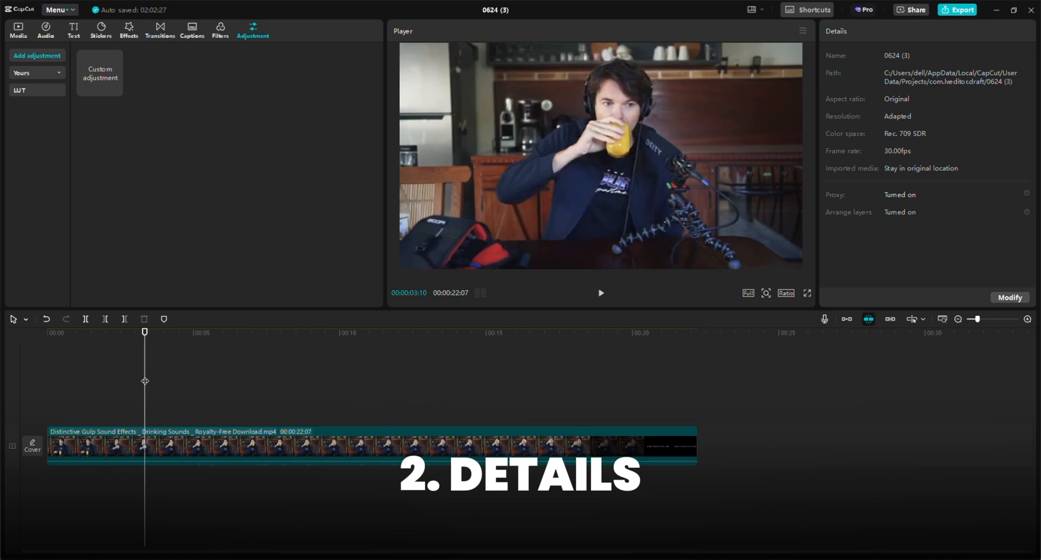
left_click(242, 446)
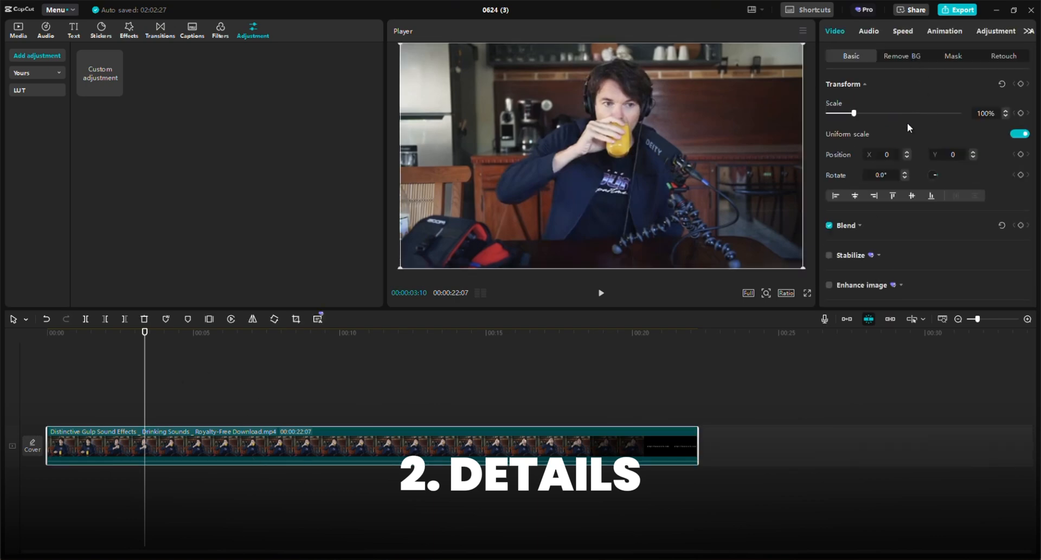
scroll(906, 134, "down", 6)
scroll(909, 157, "up", 5)
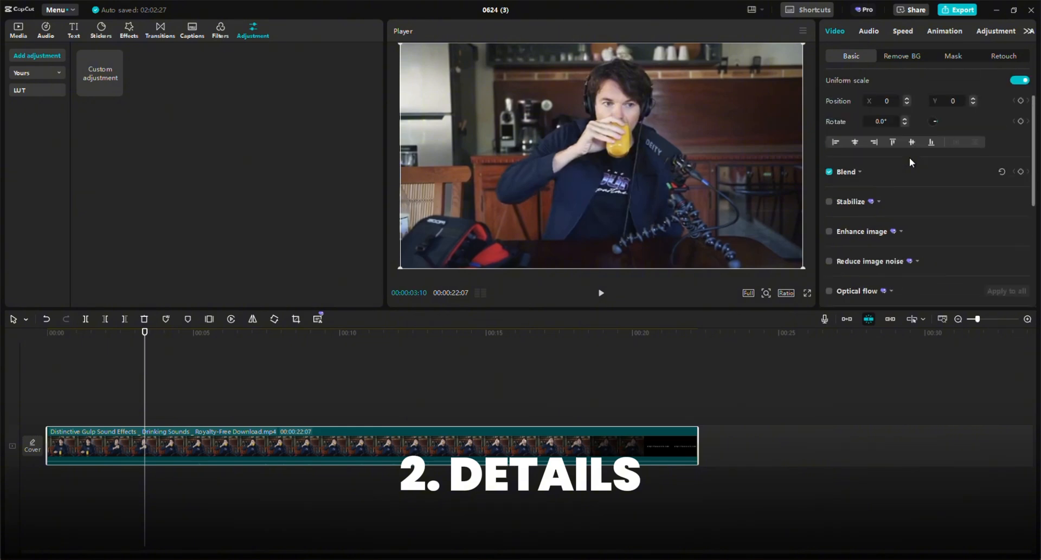
scroll(909, 157, "up", 1)
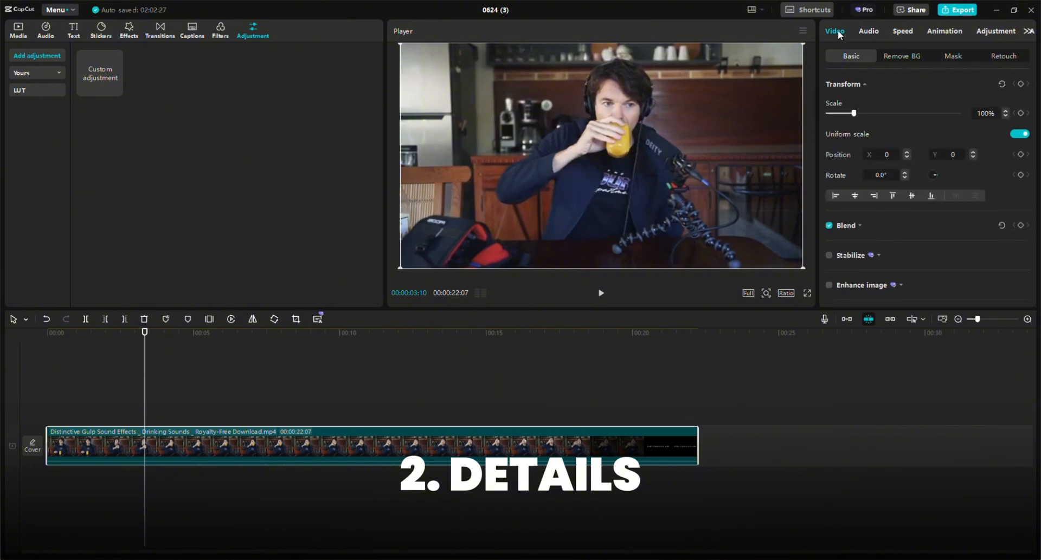
left_click(869, 31)
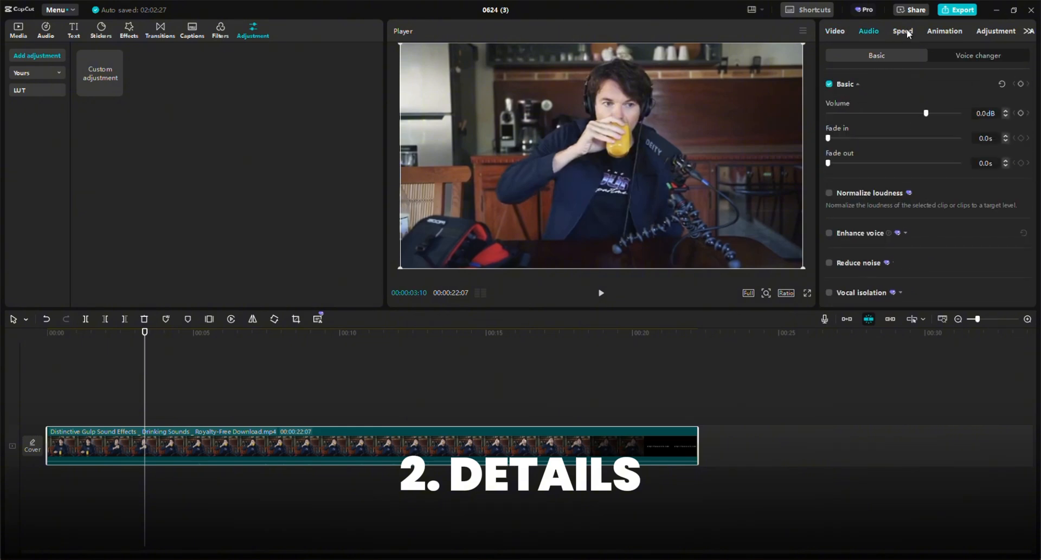
left_click(902, 31)
left_click(944, 31)
Deselect the clip to view the project details, and reselect it to look through its basic video properties
left_click(132, 371)
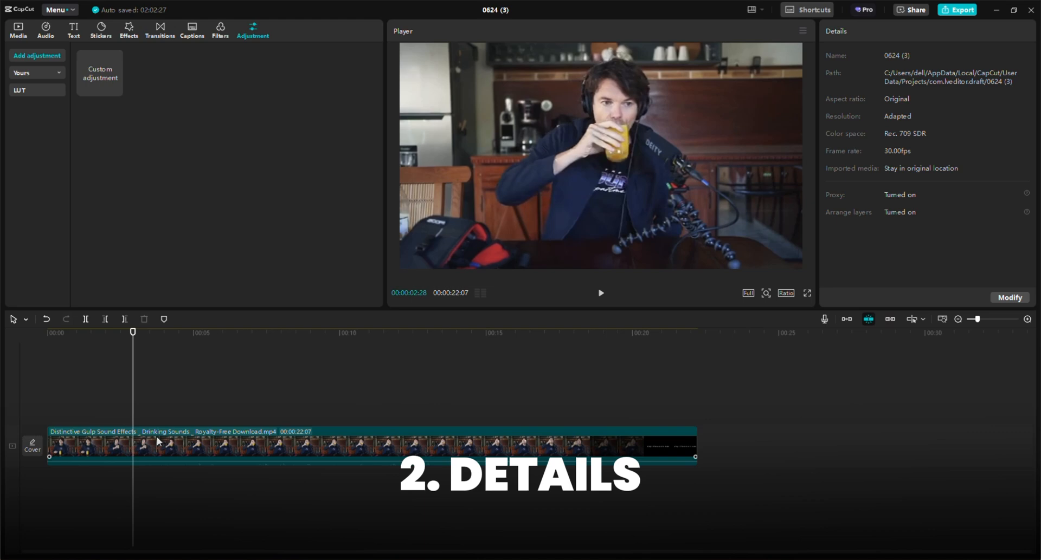
left_click(157, 436)
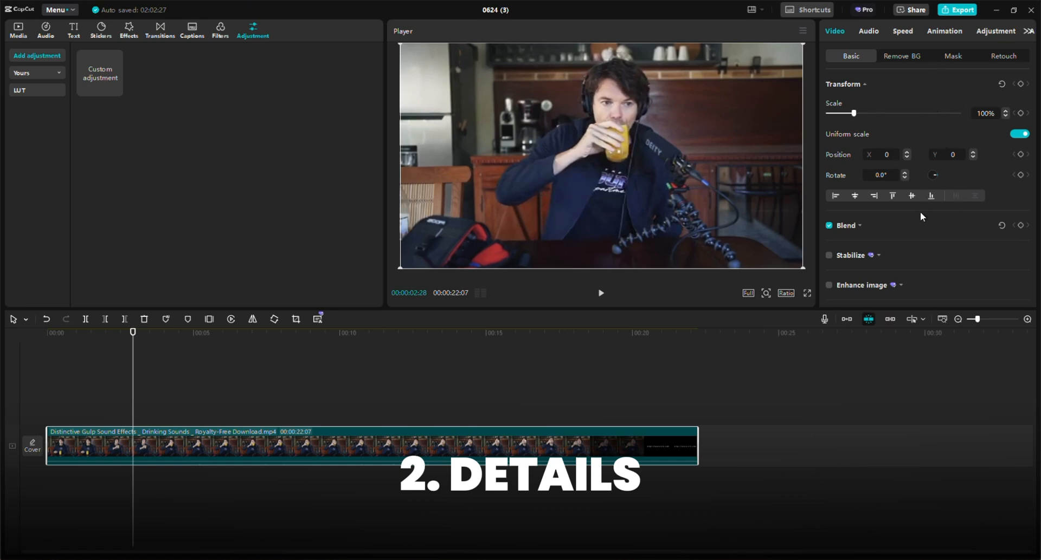
scroll(925, 221, "down", 3)
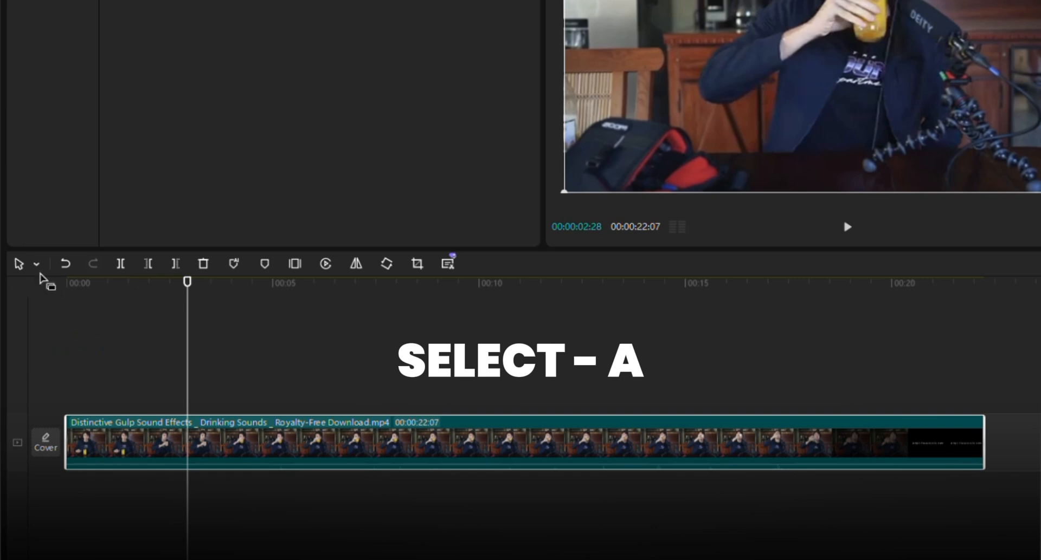
Demonstrate the Select tool on the clip, and move the playhead to 00:00:07:23 with the clip deselected
left_click(36, 264)
left_click(235, 343)
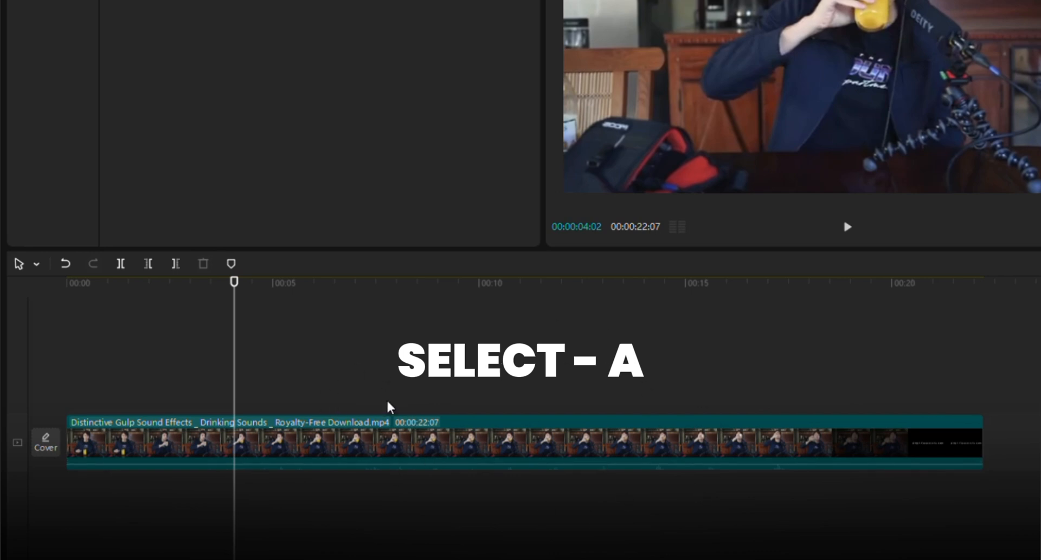
left_click(402, 436)
left_click(385, 398)
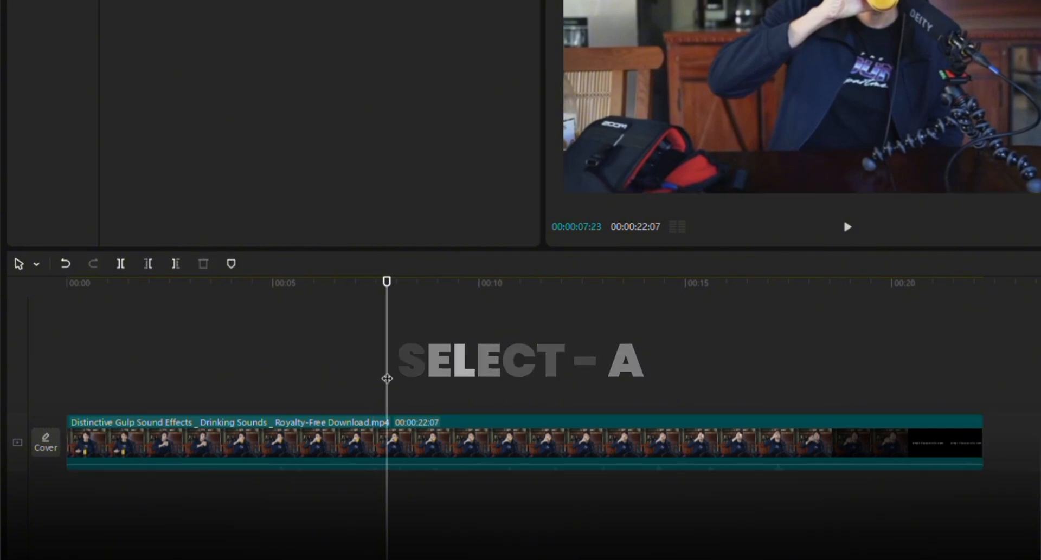
Split the clip at 00:00:07:23 with the Split tool
left_click(35, 264)
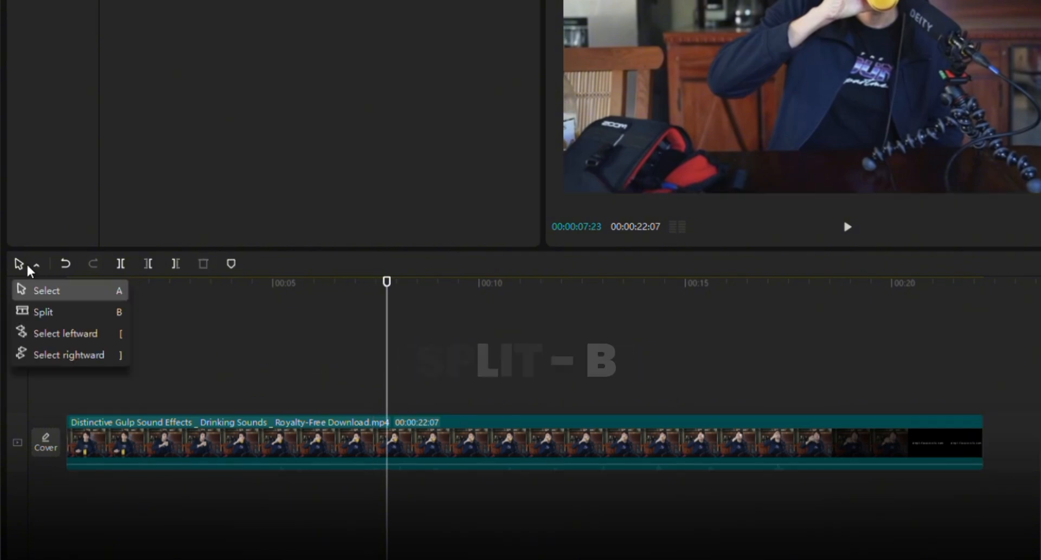
left_click(44, 312)
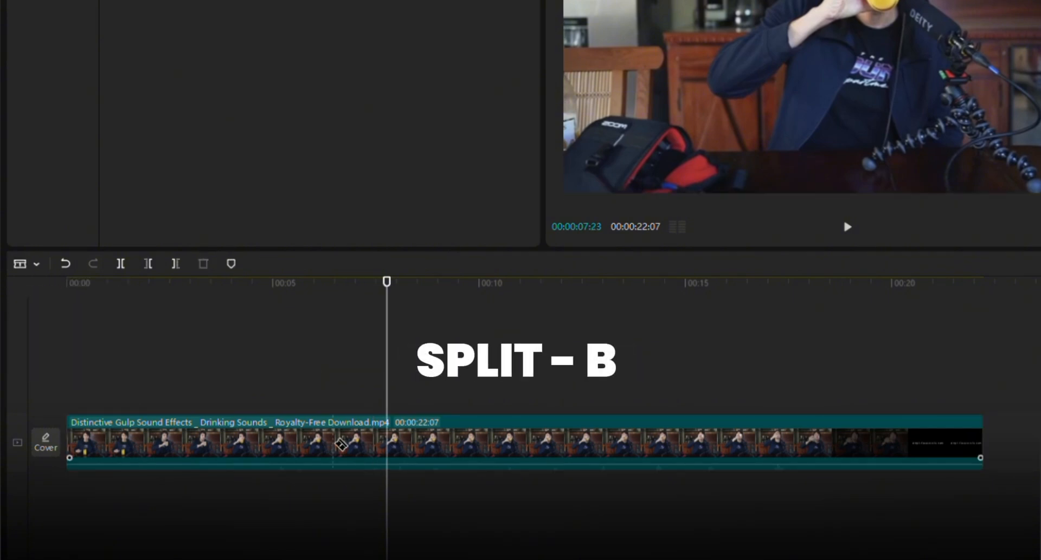
left_click(385, 447)
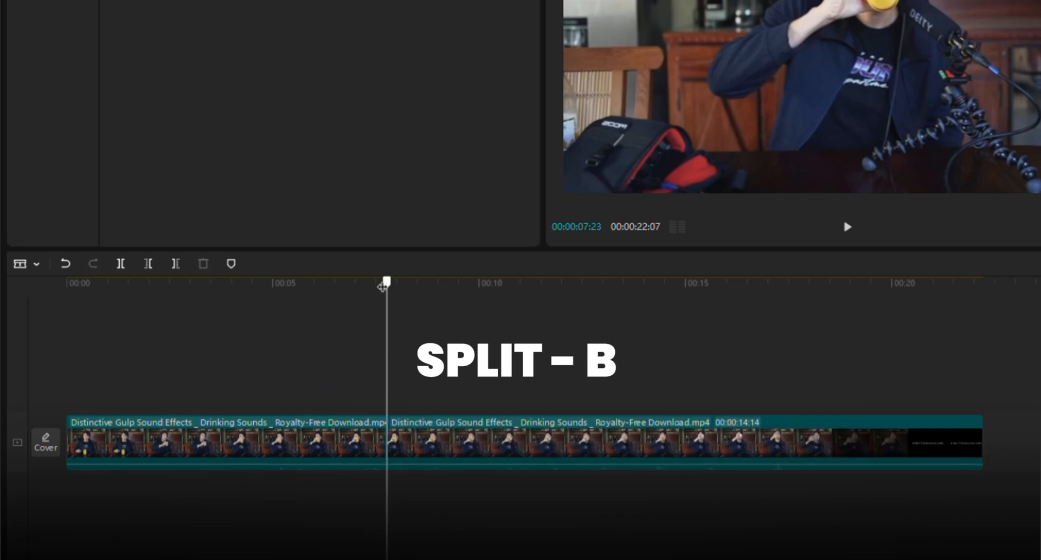
Return to the Select tool, move the segment after the split, and undo the move and the split
left_click(381, 284)
key("a")
left_click_drag(428, 442, 543, 440)
key("ctrl+z")
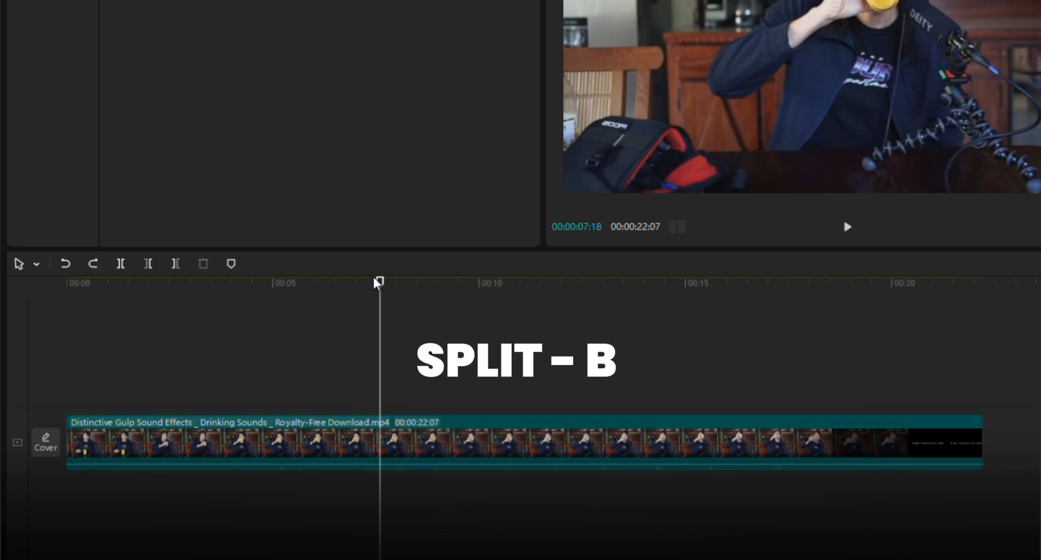
Split the selected clip at 00:00:06:16 and move the playhead to 00:00:05:19
left_click_drag(379, 298, 336, 336)
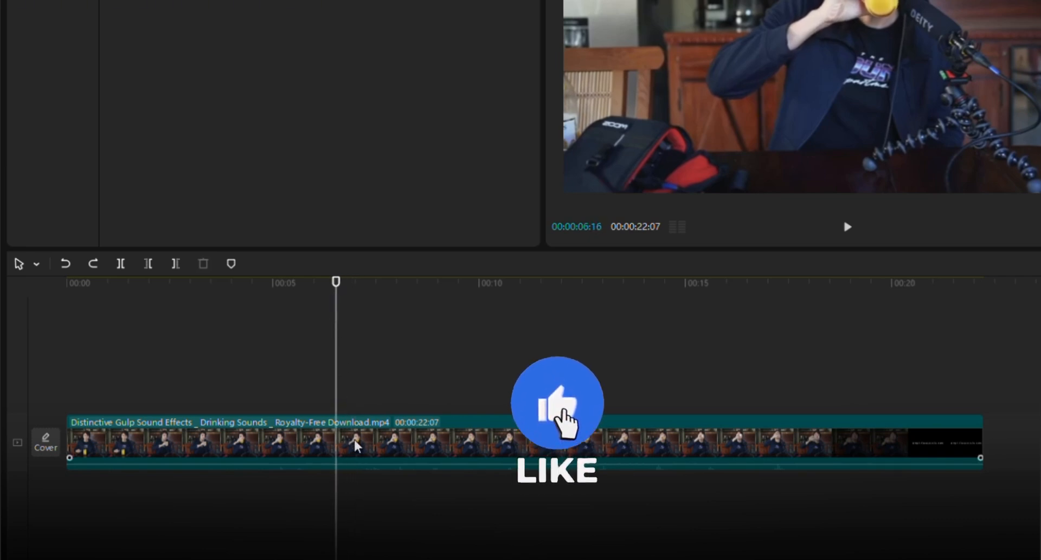
left_click(345, 427)
key("ctrl+b")
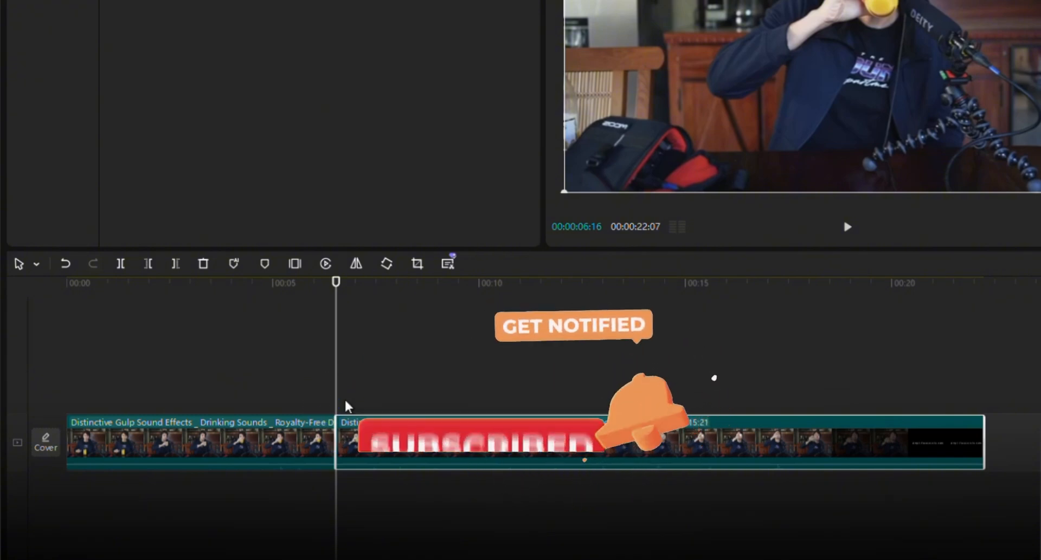
left_click(292, 286)
left_click_drag(292, 287, 299, 310)
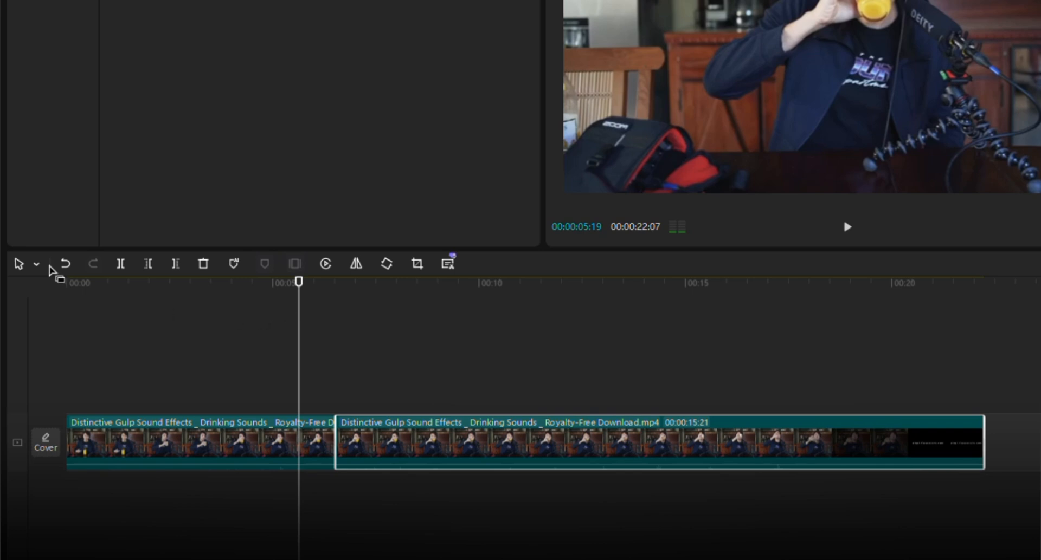
Undo the split and the earlier deletion of the adjustment layer, and redo that deletion
key("ctrl+z")
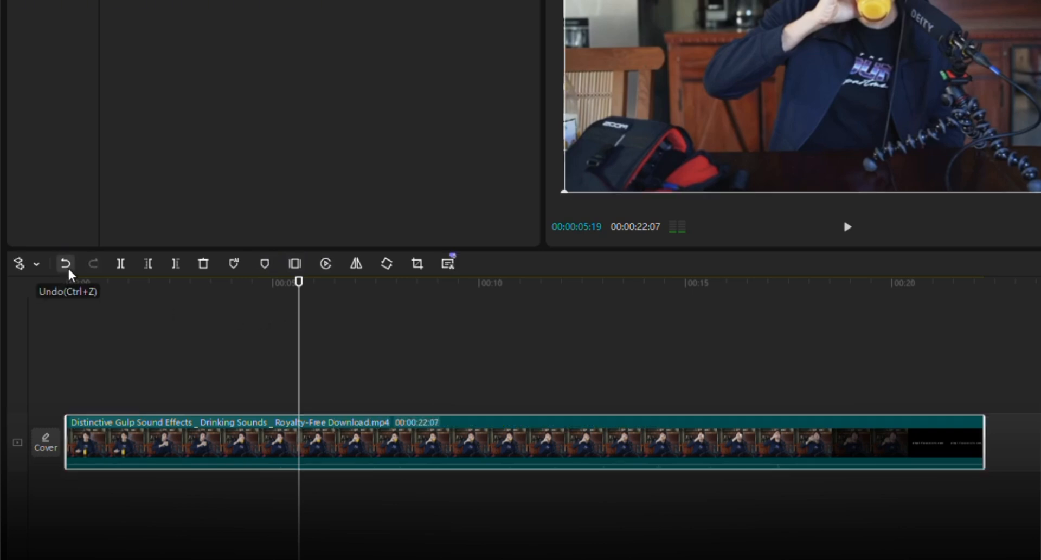
left_click(67, 266)
left_click(67, 264)
left_click(66, 265)
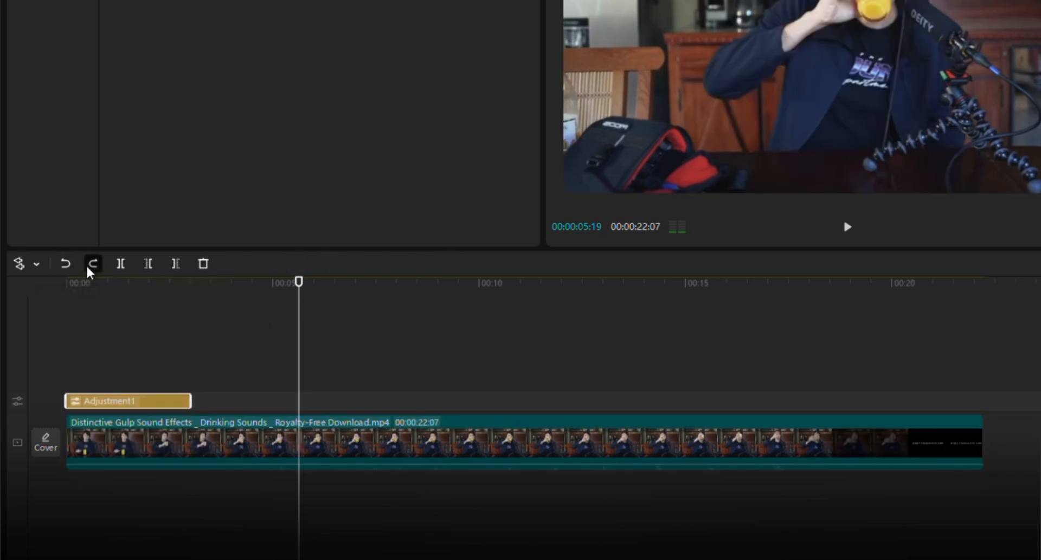
left_click(92, 265)
left_click(93, 265)
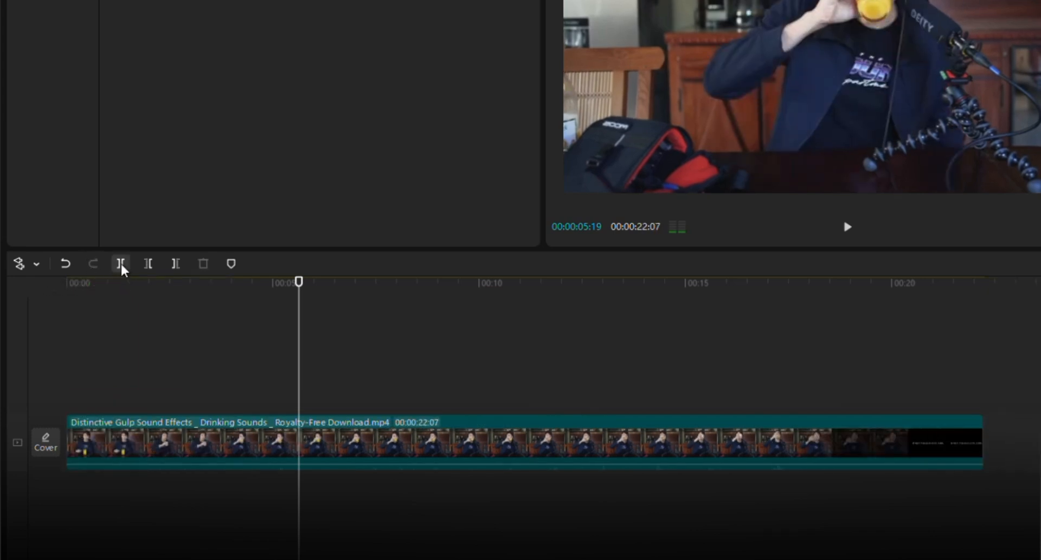
Try deleting the part of the clip before 00:00:05:19 twice, undoing it each time
left_click(151, 265)
key("ctrl+z")
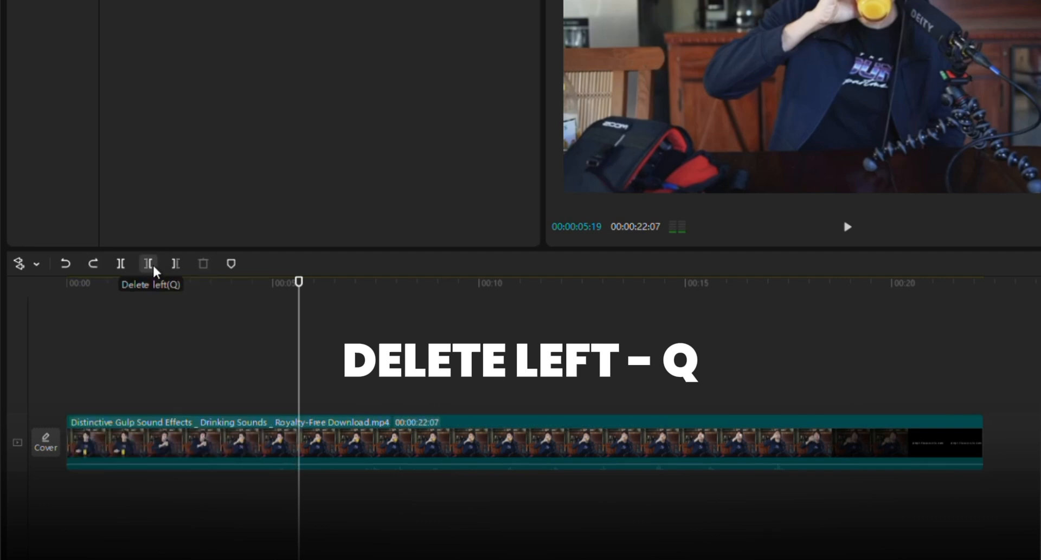
key("a")
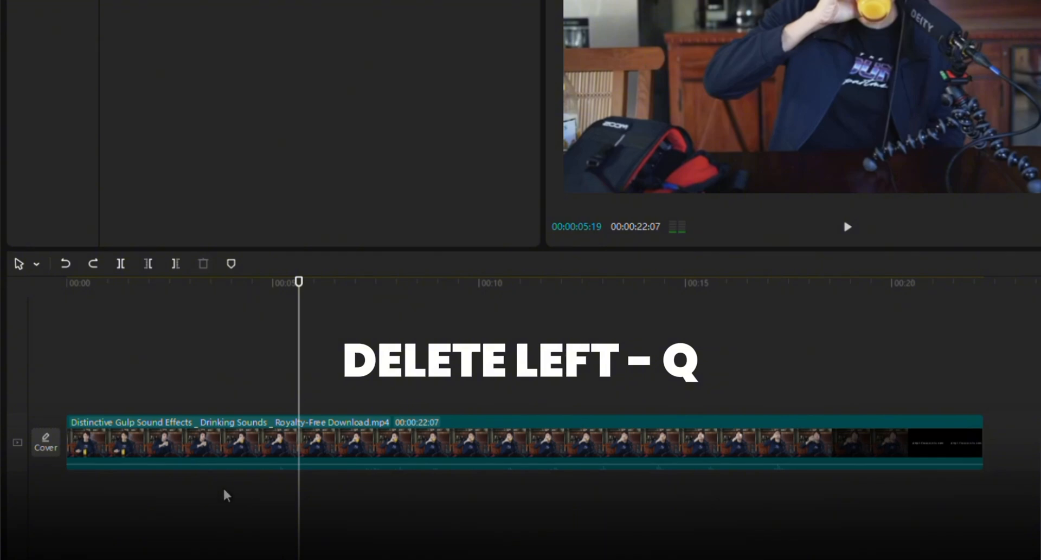
key("q")
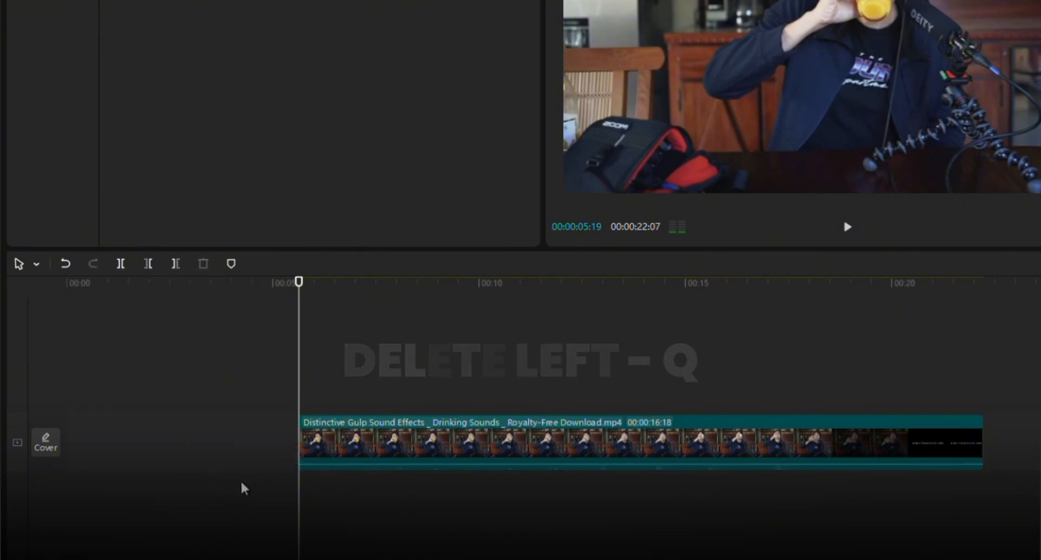
key("ctrl+z")
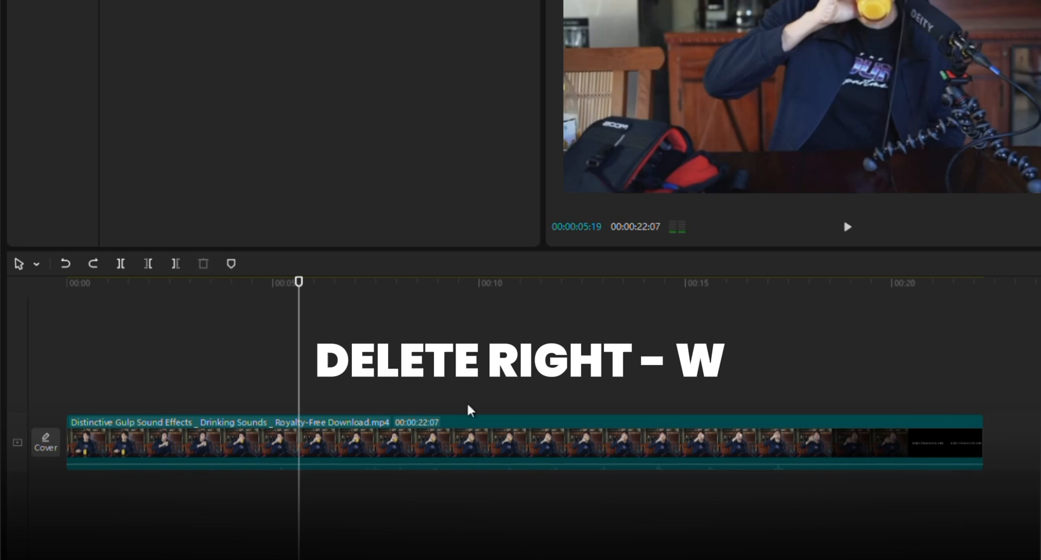
Delete the part of the clip after 00:00:05:19 and undo the deletion
key("w")
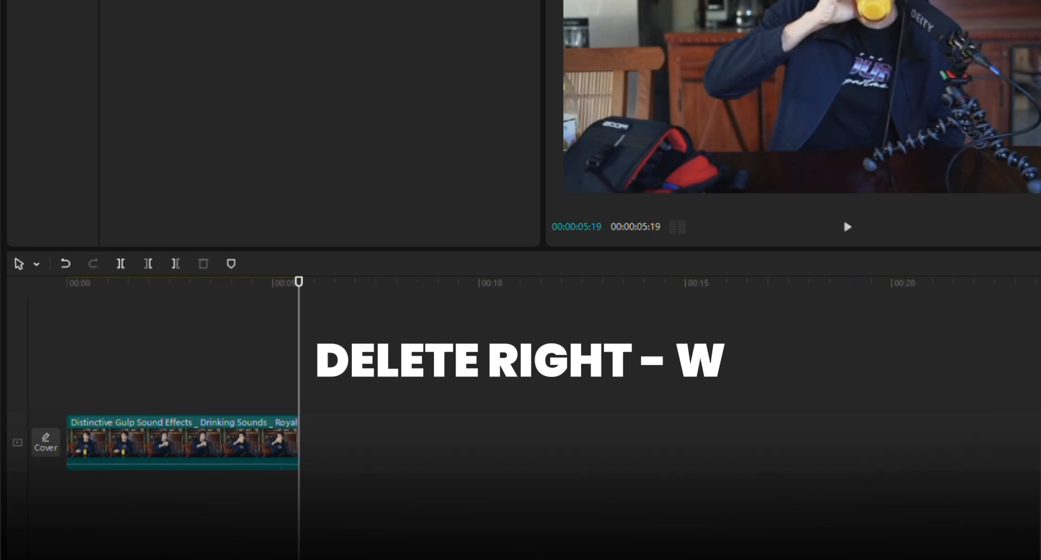
key("ctrl+z")
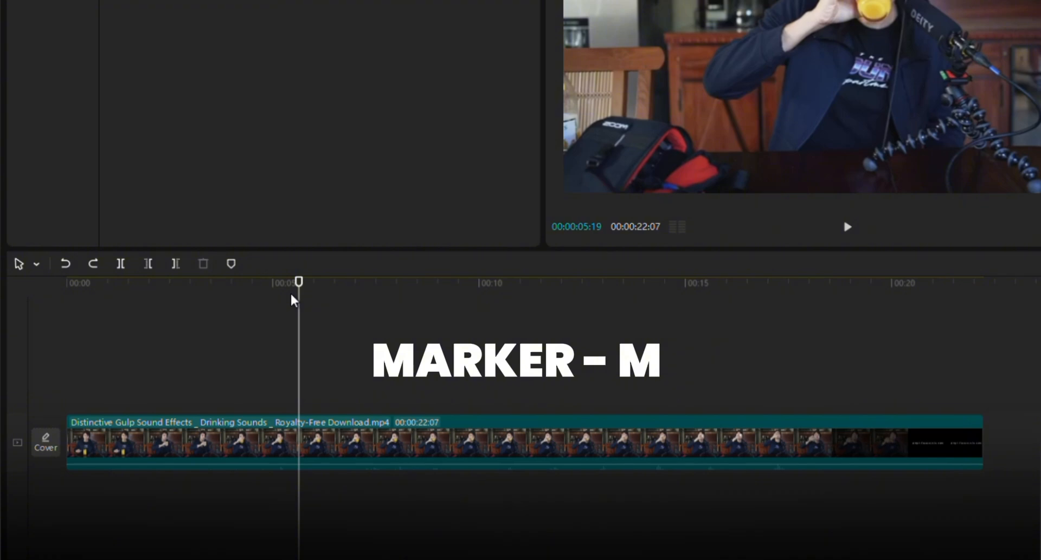
Move the playhead to 00:00:05:12 and play the clip in the preview
mouse_move(292, 297)
left_mouse_down()
mouse_move(234, 299)
mouse_move(289, 299)
left_mouse_up()
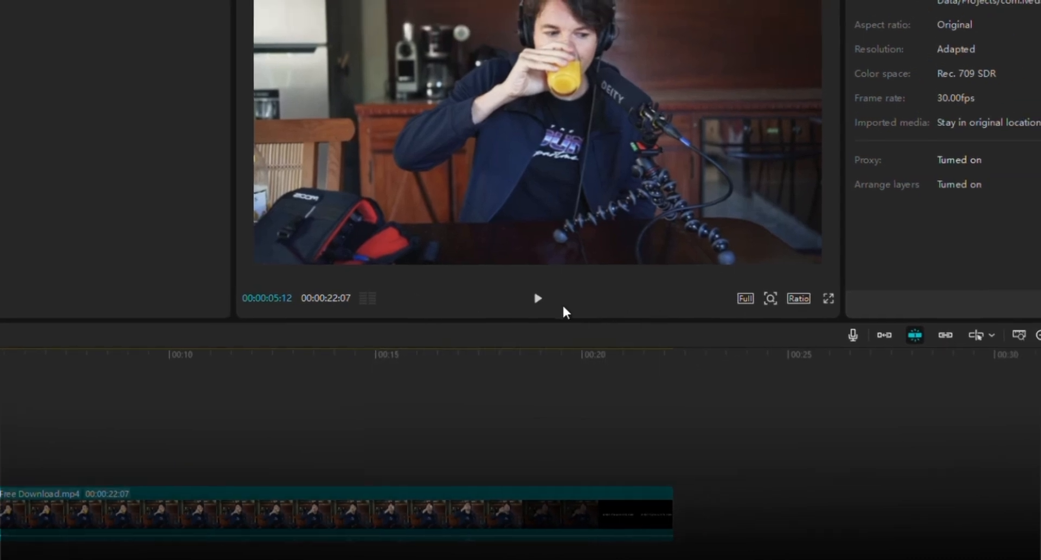
left_click(538, 299)
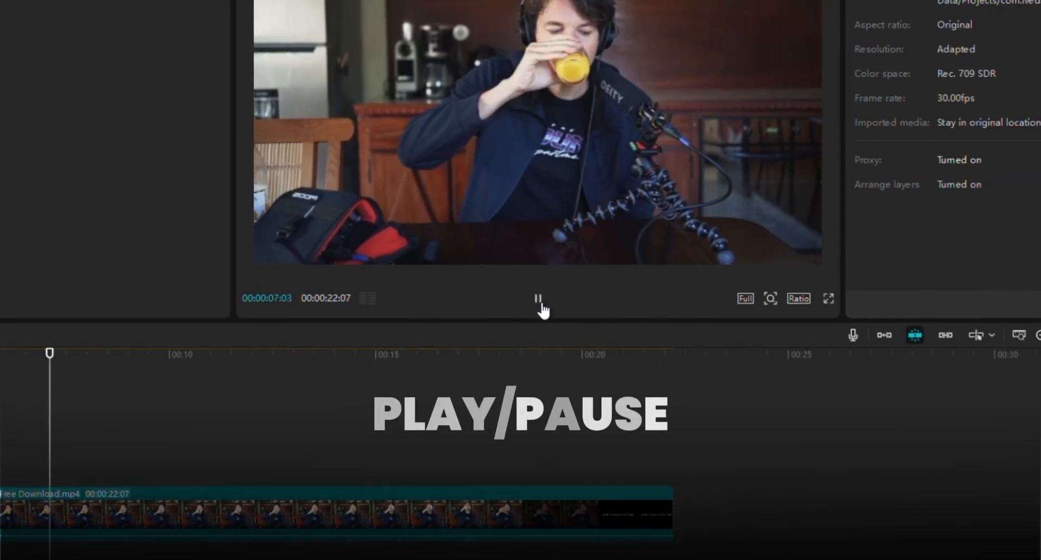
Pause the preview playback and set the playback quality to Low quality
left_click(539, 301)
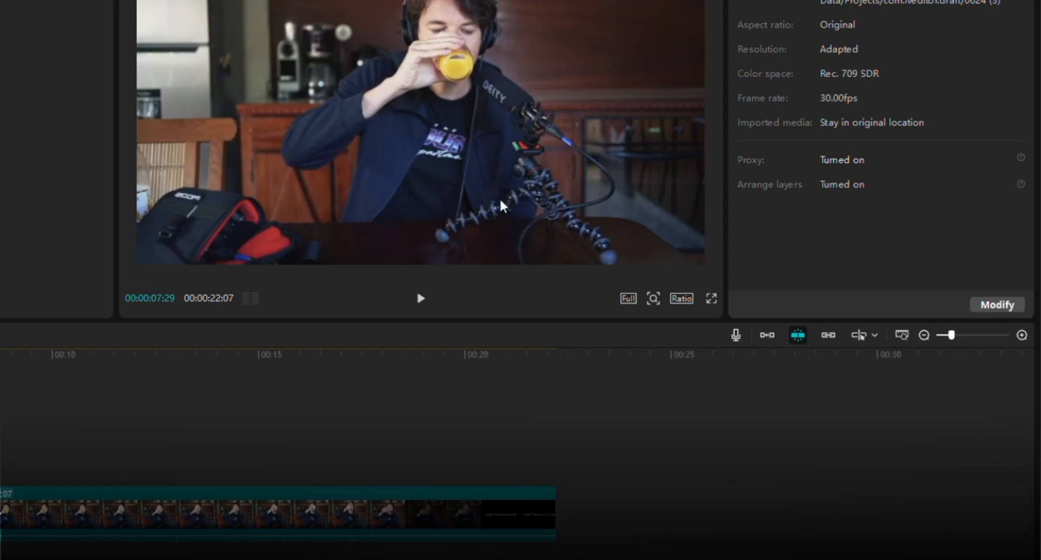
left_click(628, 300)
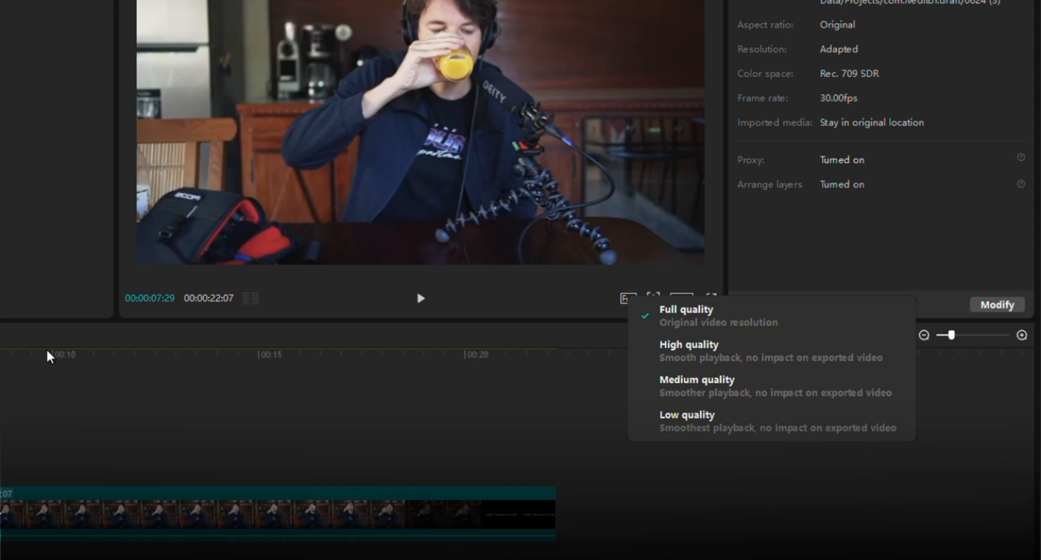
left_click(689, 424)
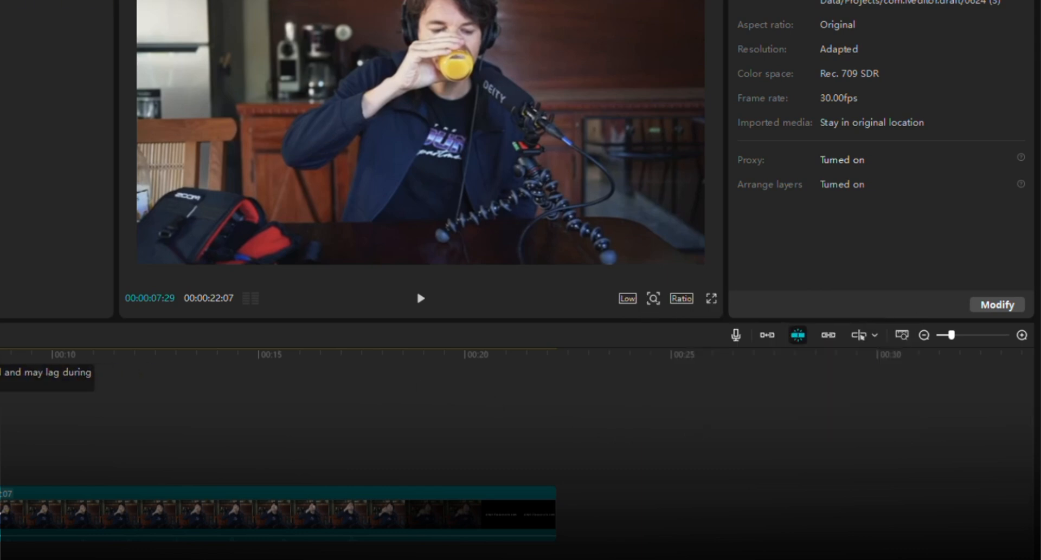
Play the clip in the low-quality preview from about 00:10, jump ahead to about 00:13, and pause it
left_click_drag(0, 368, 71, 368)
key("space")
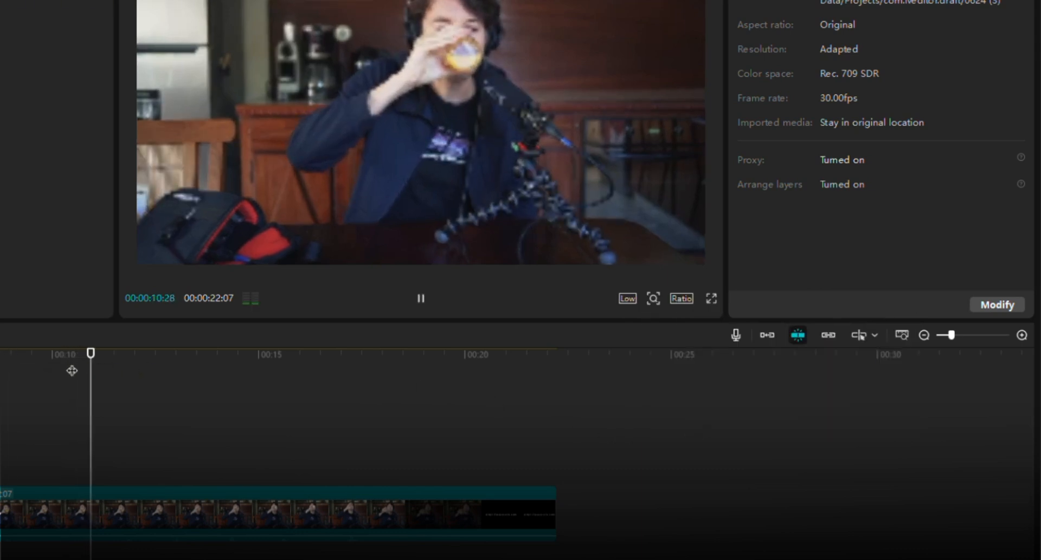
left_click(190, 353)
key("space")
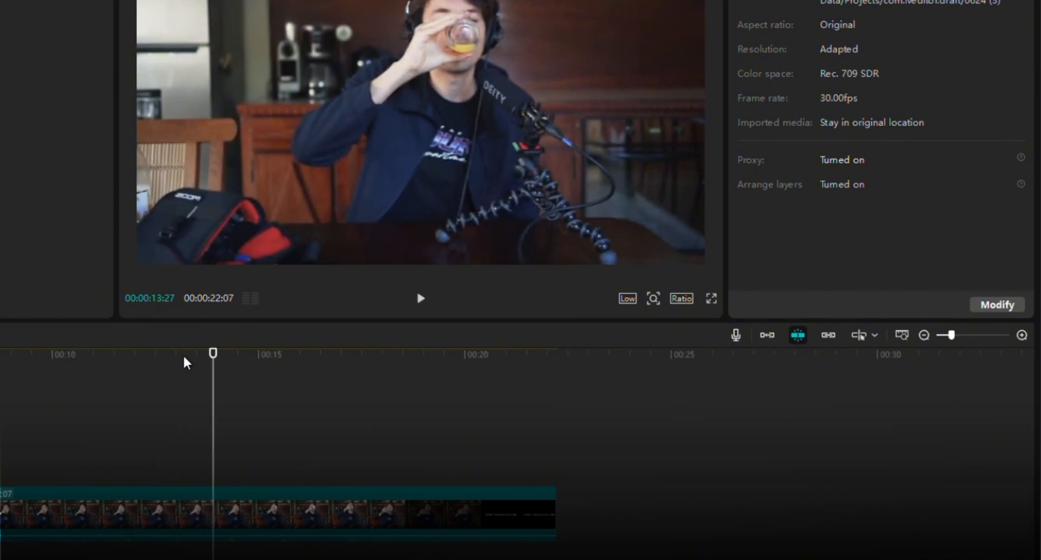
Set the preview playback quality to Full quality and return the playhead to 00:00:00:00
left_click(626, 300)
left_click(668, 319)
left_click_drag(150, 362, 0, 374)
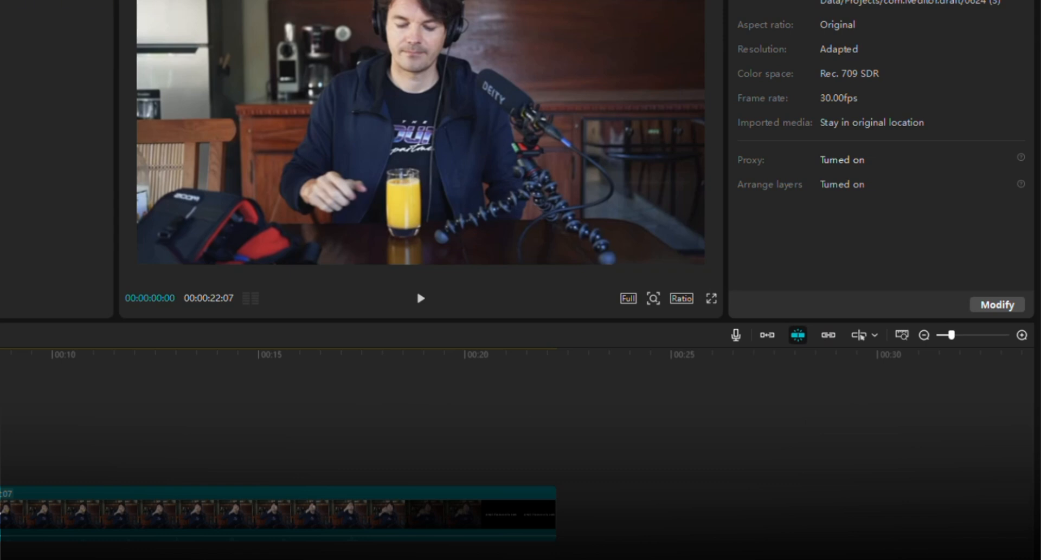
Try the preview's zoom slider and open the player's aspect ratio options
left_click(653, 299)
mouse_move(628, 325)
left_mouse_down()
mouse_move(655, 314)
mouse_move(613, 328)
mouse_move(622, 328)
left_mouse_up()
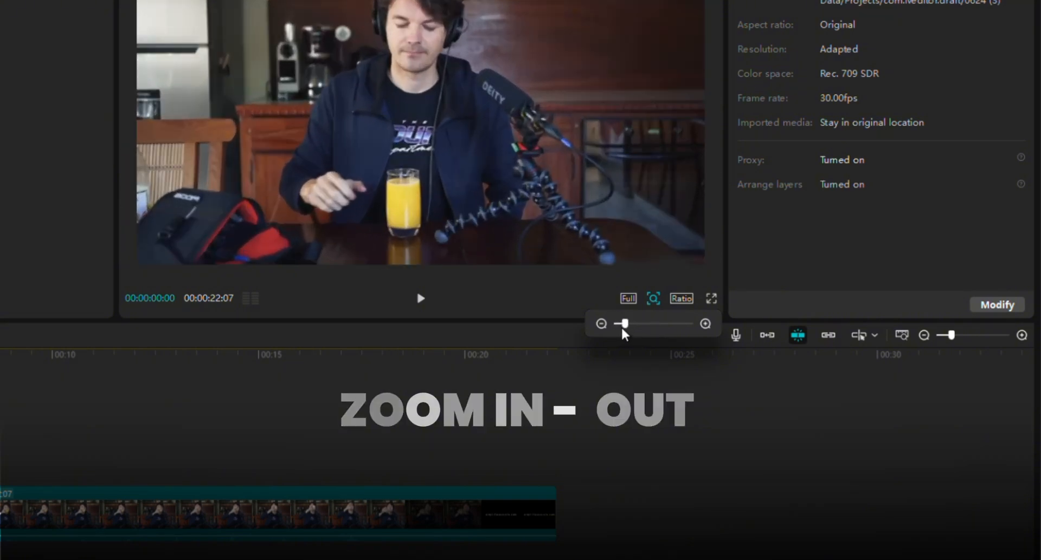
left_click(685, 298)
left_click(682, 298)
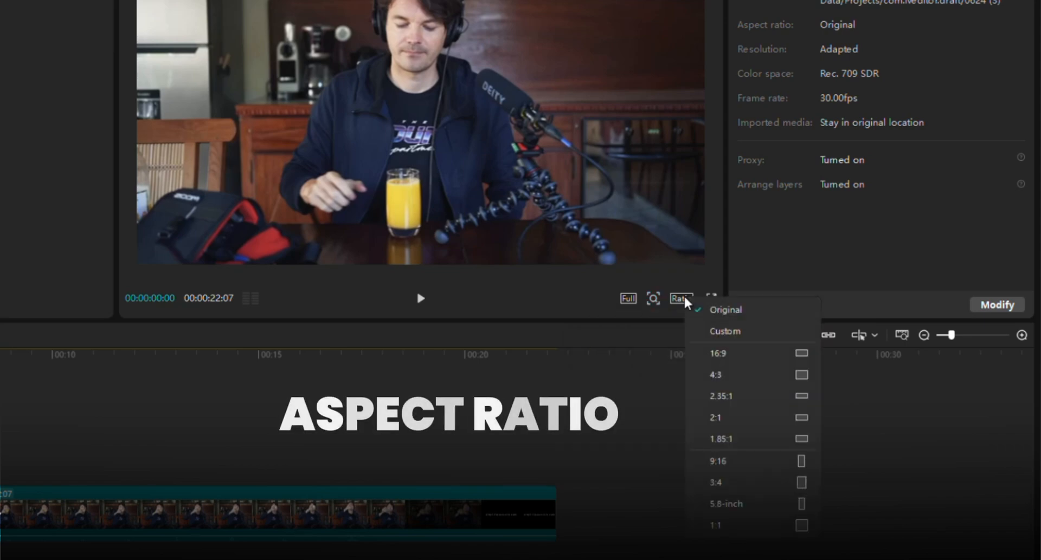